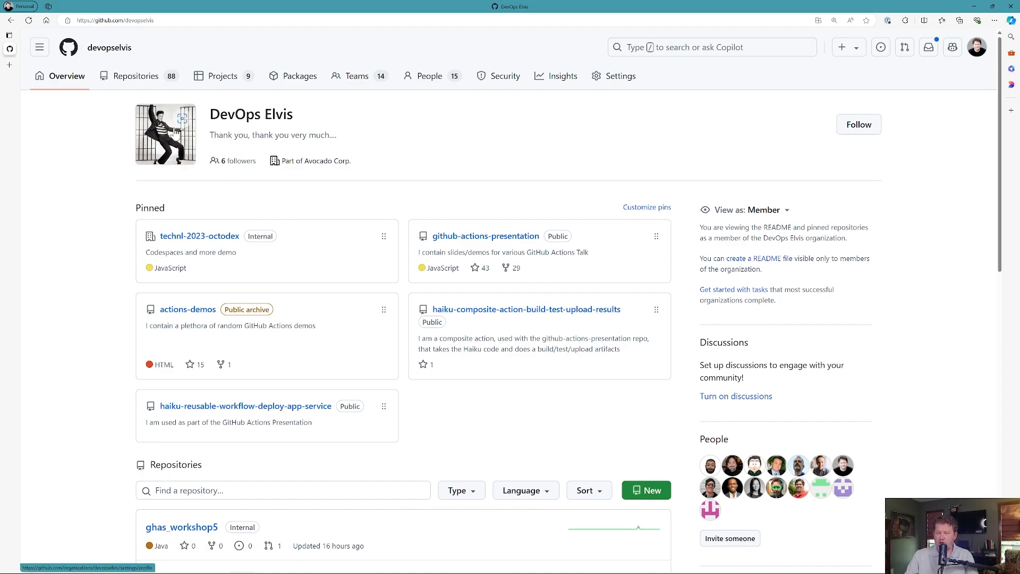
- Open the organization's Security Managers team to examine its members, and check which account is currently signed in
click(357, 81)
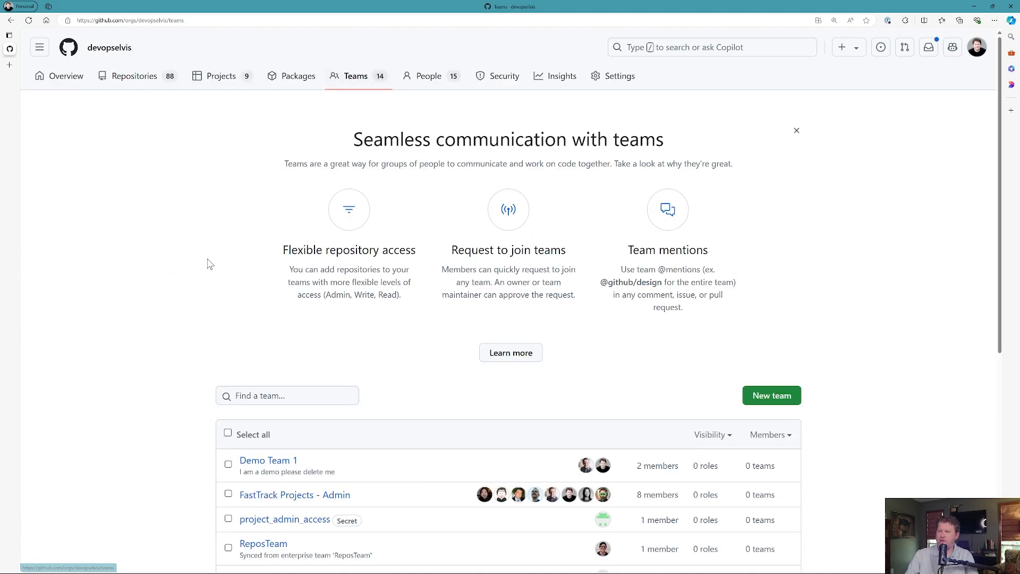
scroll(209, 265, down, 5)
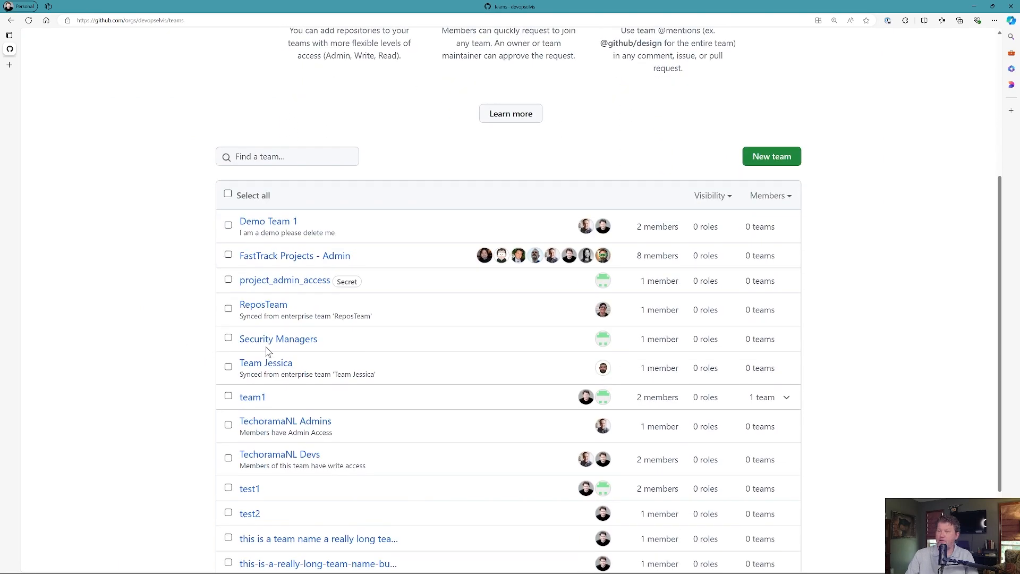
click(276, 340)
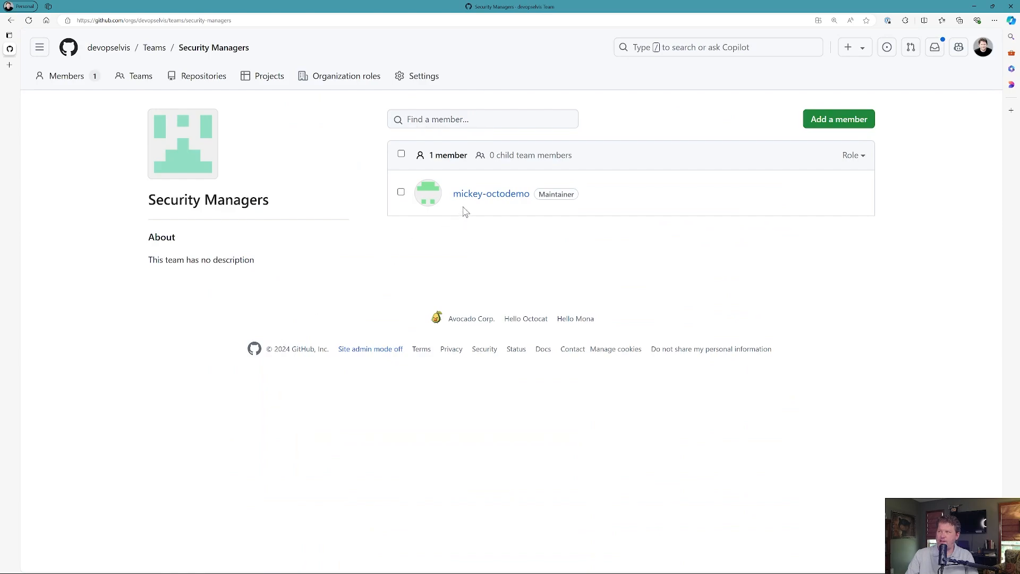
mouse_move(524, 203)
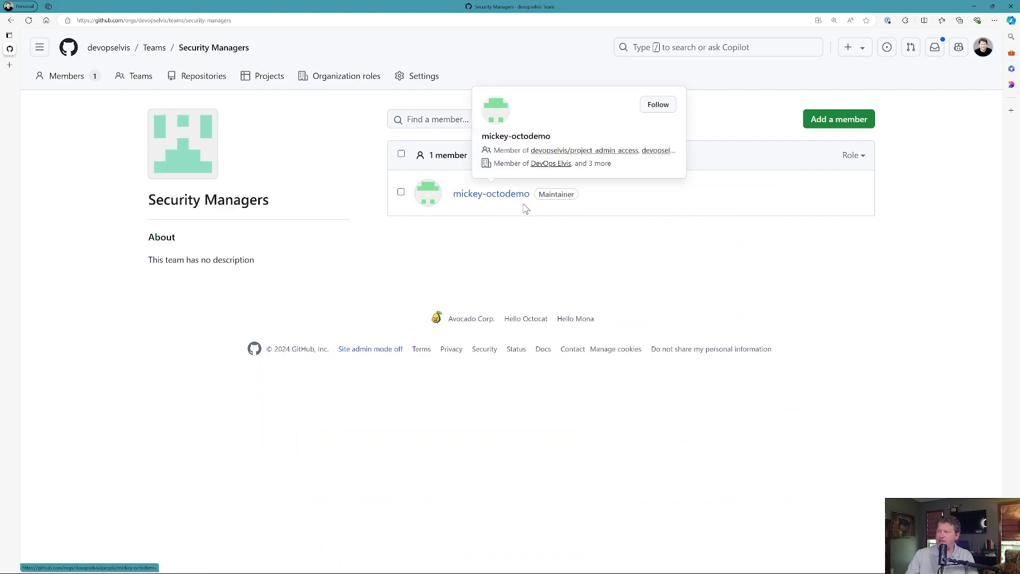
click(984, 49)
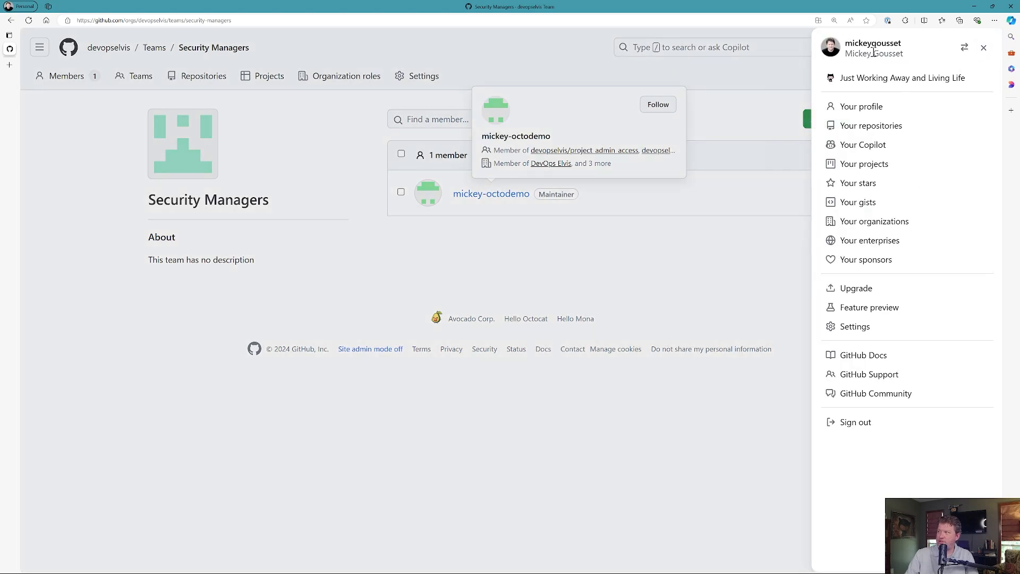
click(432, 249)
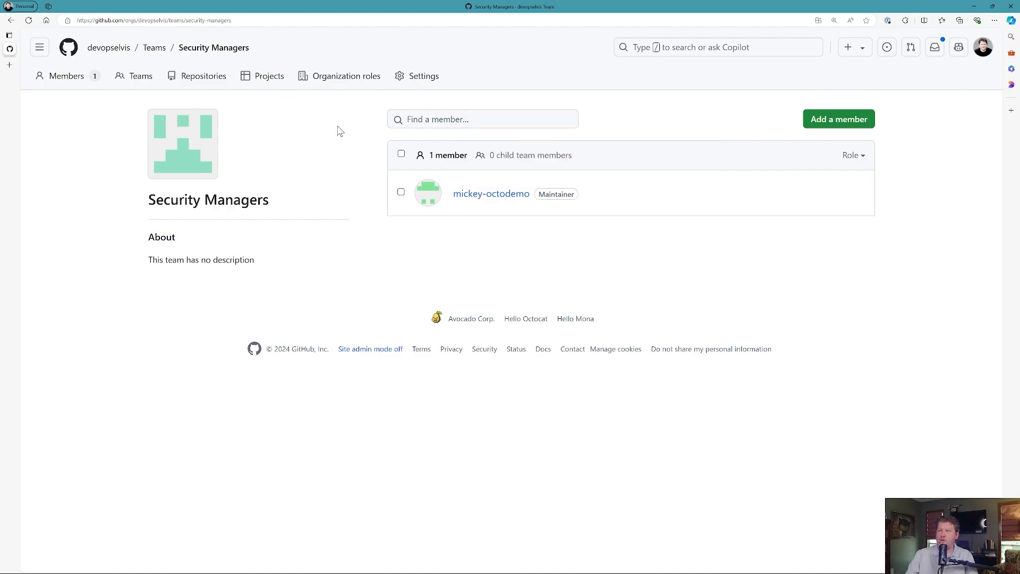
- Open the global code security settings of the devopselvis organization
click(118, 48)
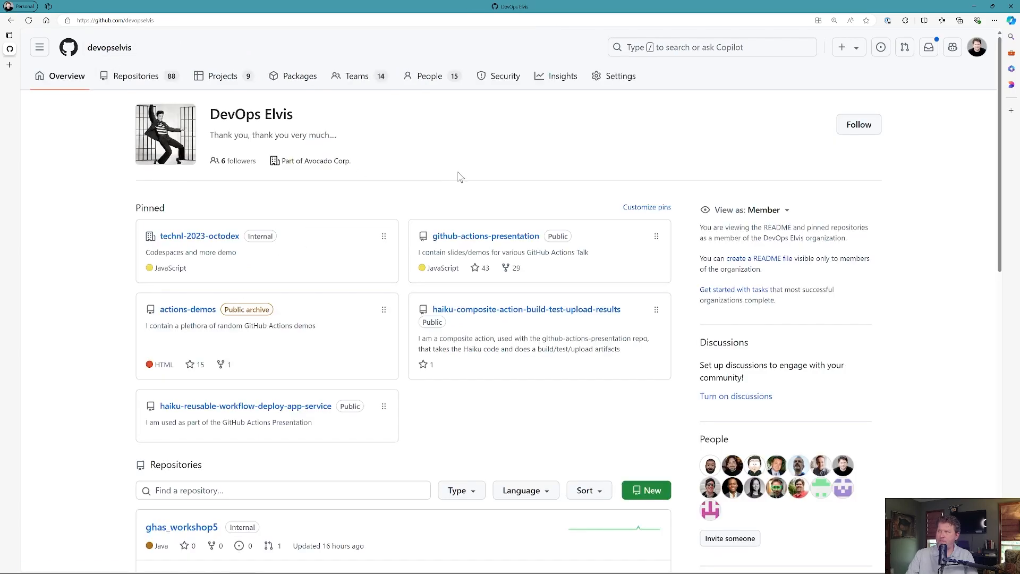
click(616, 84)
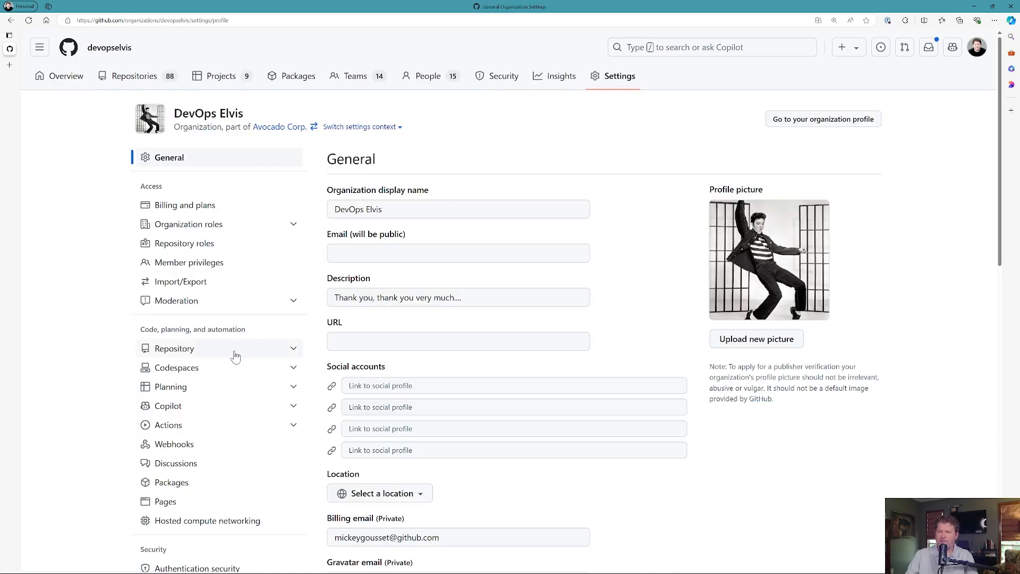
scroll(236, 356, down, 5)
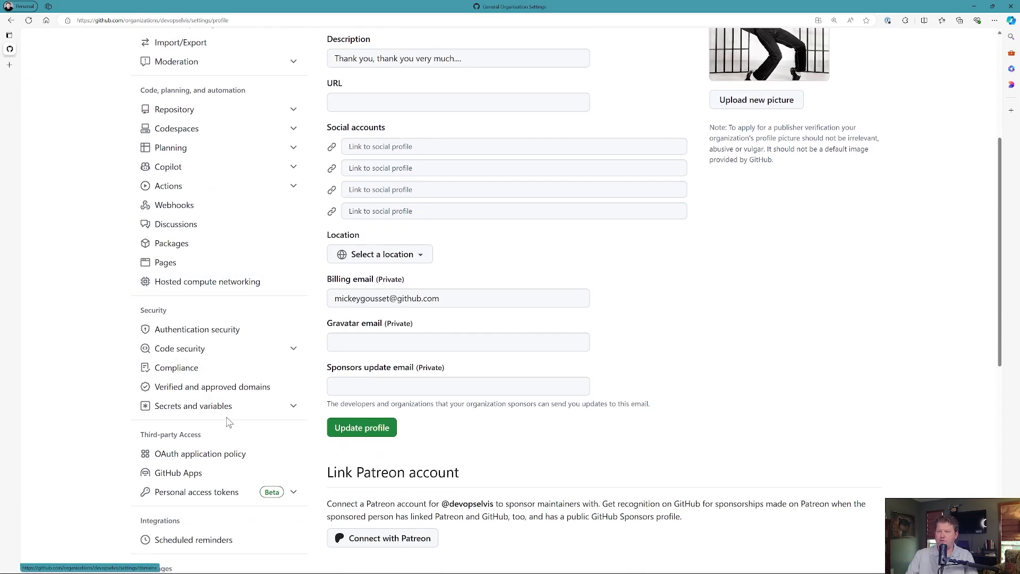
scroll(229, 328, down, 1)
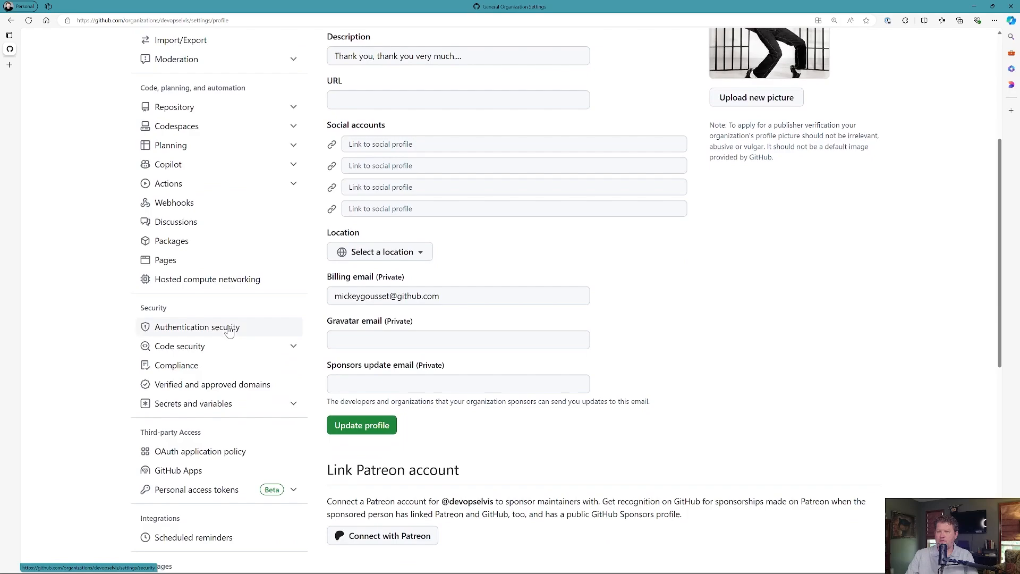
scroll(229, 329, down, 2)
scroll(228, 330, up, 3)
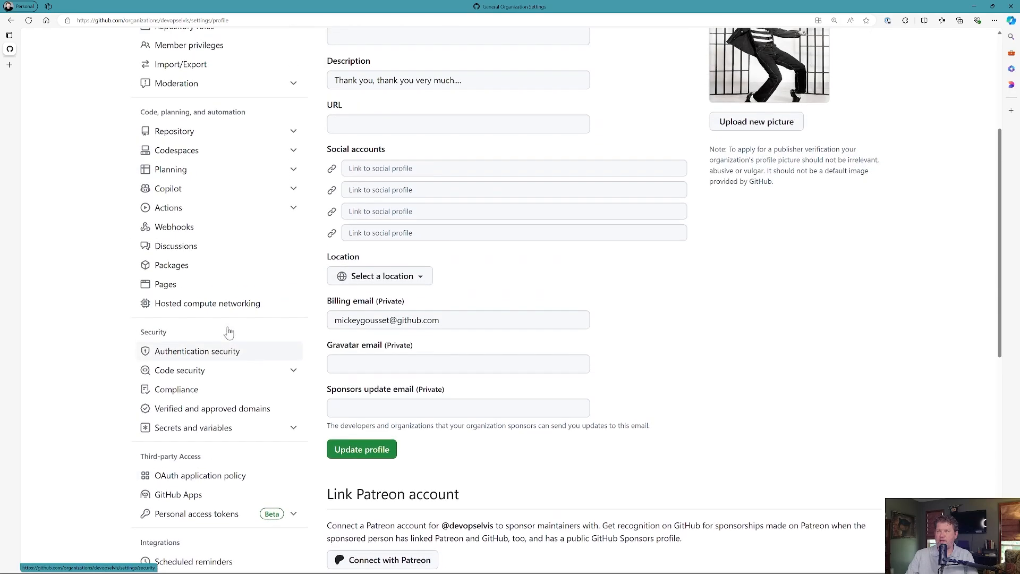
click(198, 389)
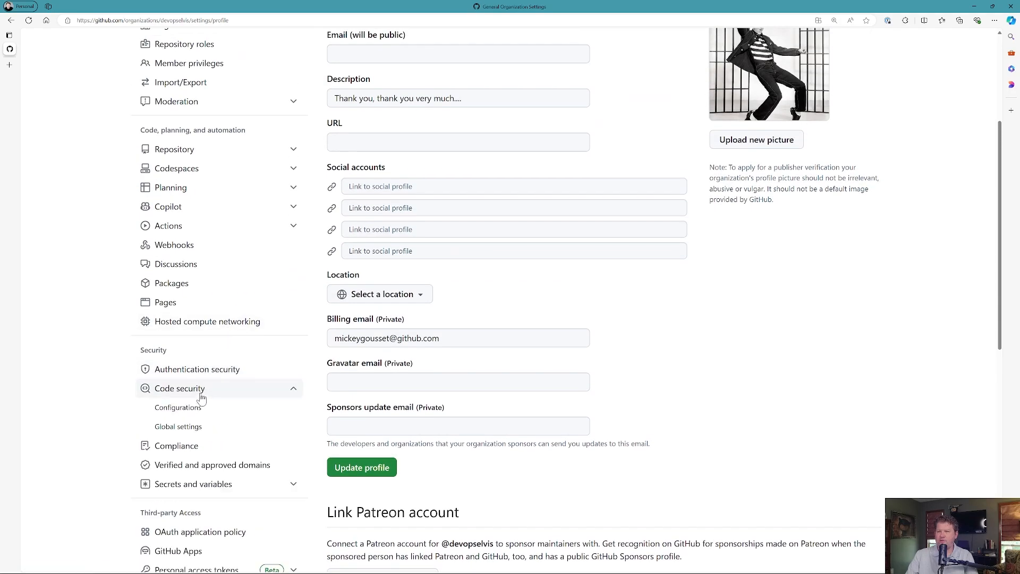
click(189, 432)
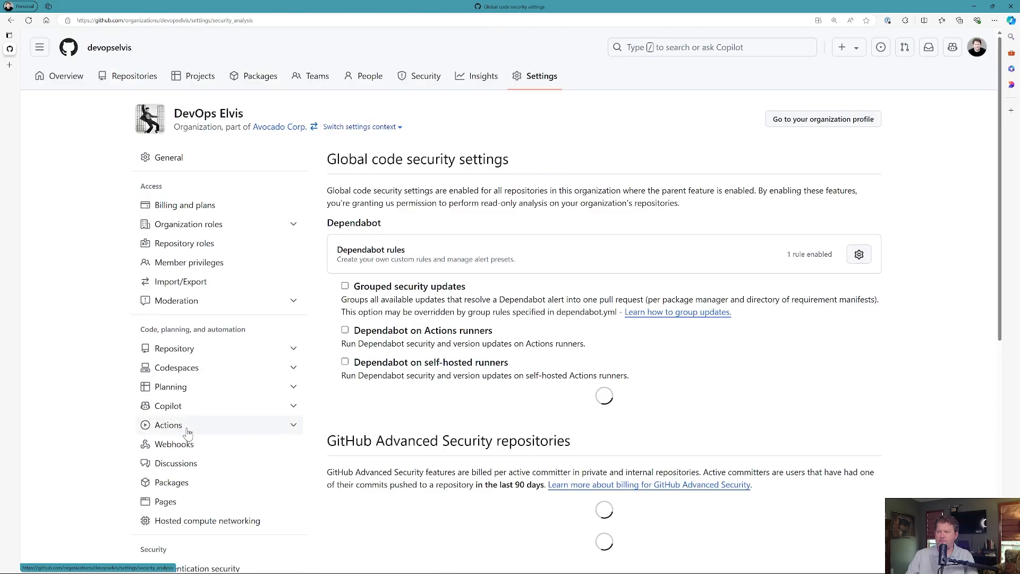
- Check which team holds the Security managers permission in the organization's global code security settings
scroll(690, 354, down, 3)
scroll(690, 354, down, 10)
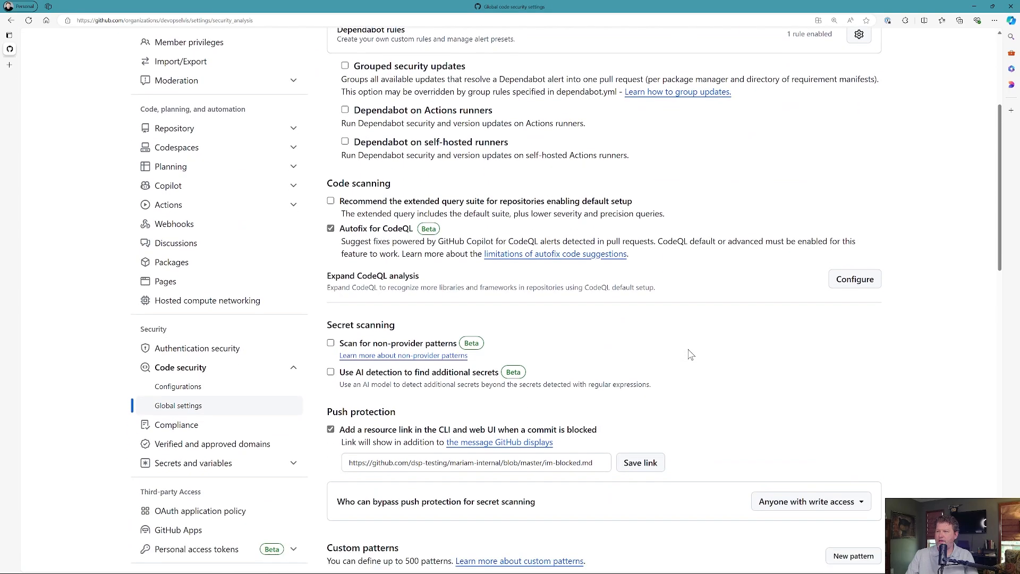
scroll(690, 355, down, 8)
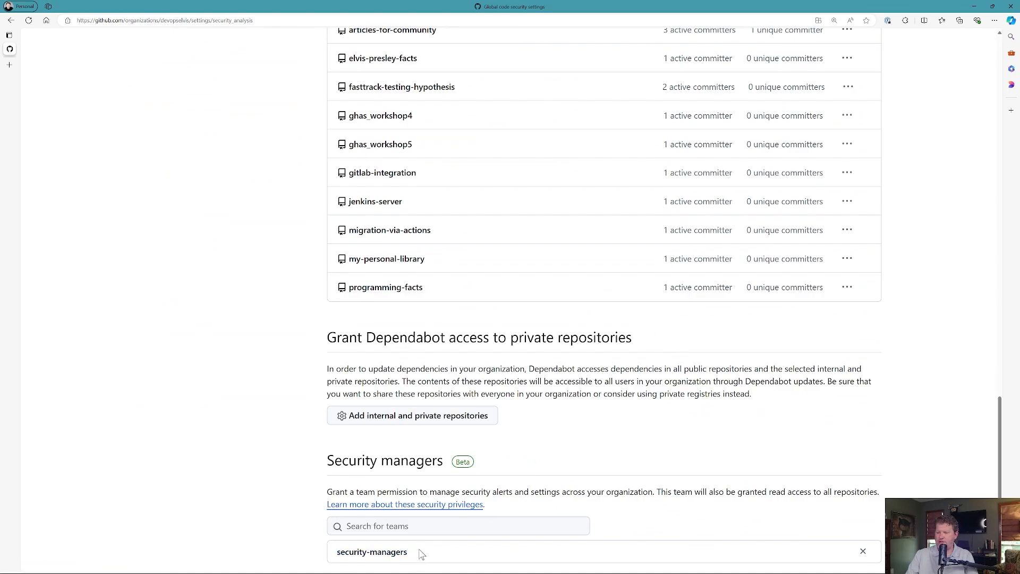
drag(420, 549, 424, 549)
- Open the organization's ghas_workshop5 repository and view its high-confidence secret scanning alerts
scroll(318, 480, up, 3)
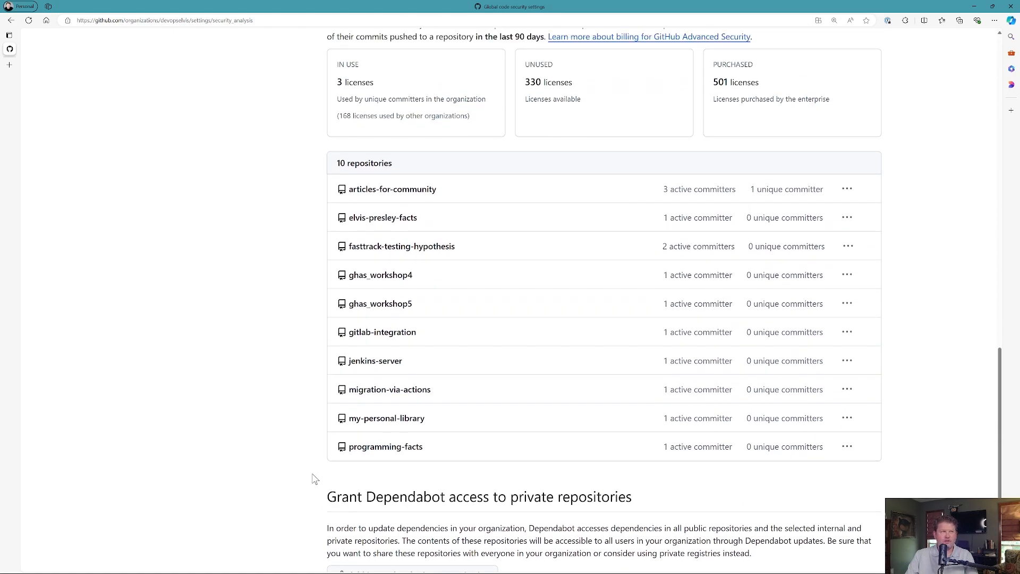
scroll(313, 479, up, 6)
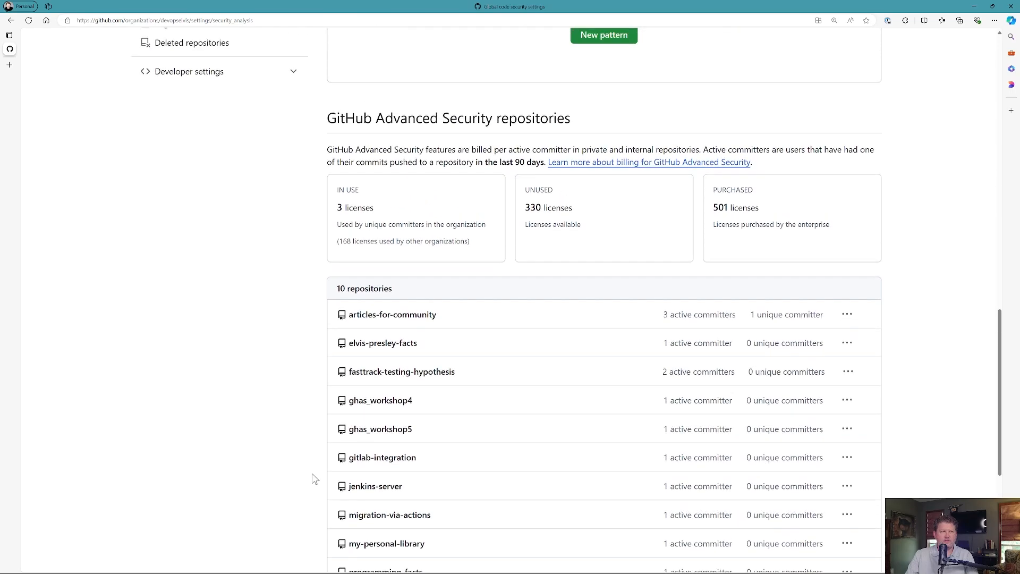
scroll(313, 480, up, 12)
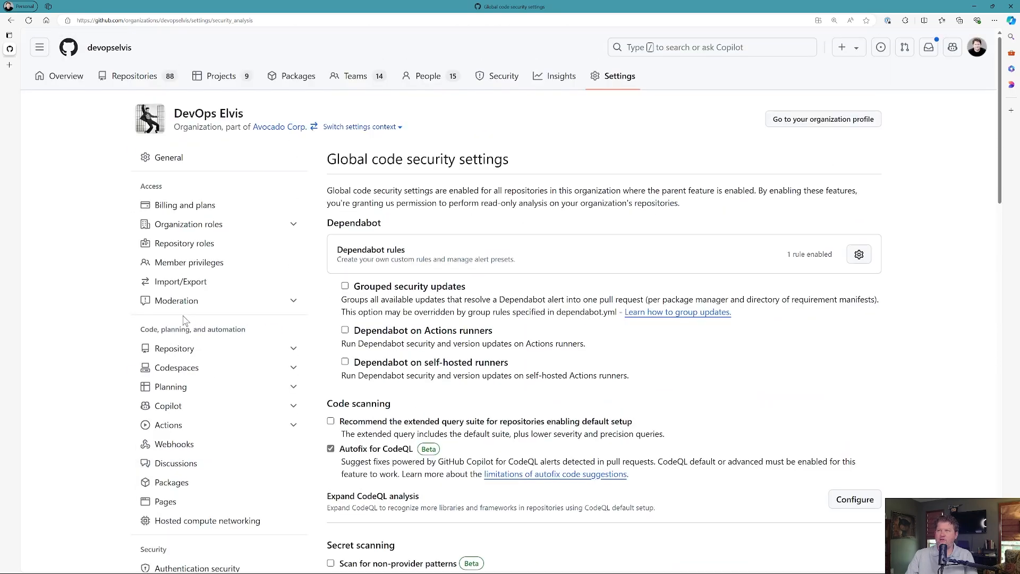
click(66, 76)
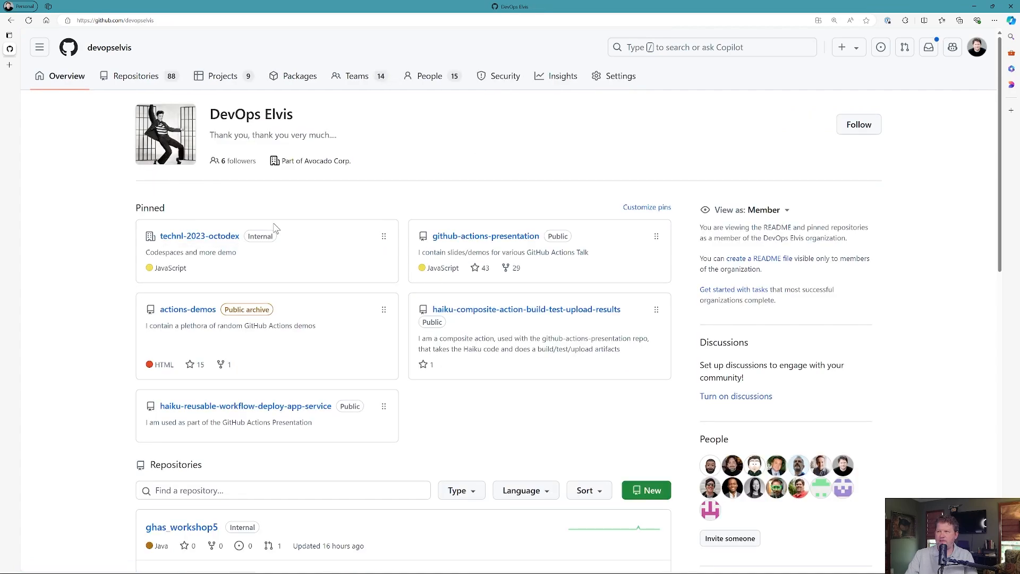
scroll(271, 366, down, 1)
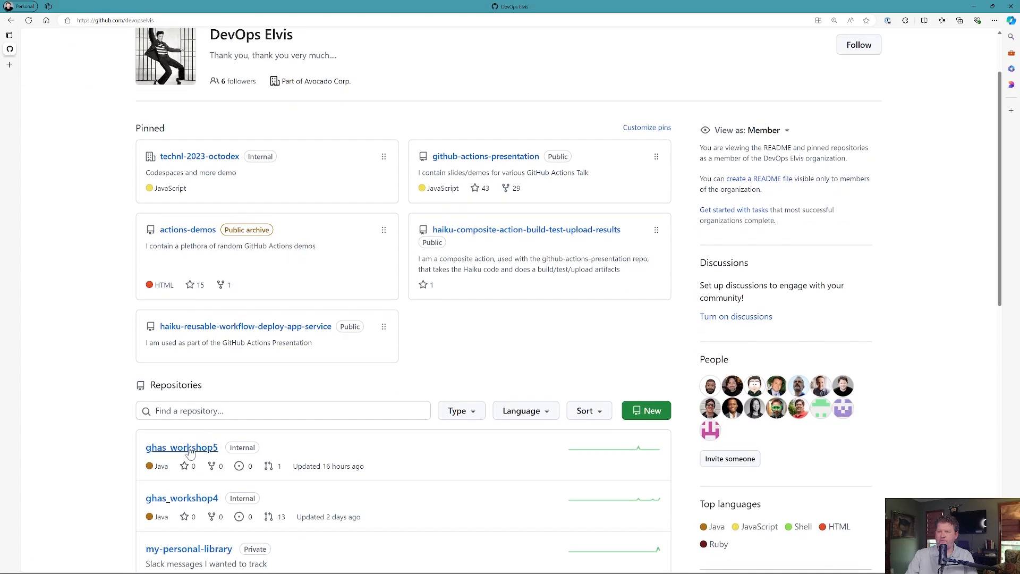
click(206, 450)
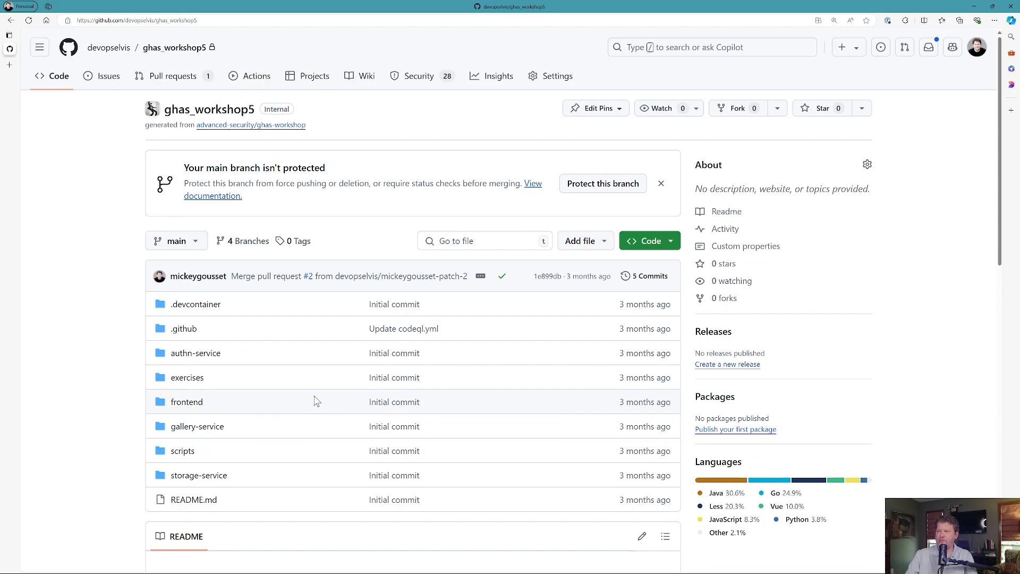
click(423, 81)
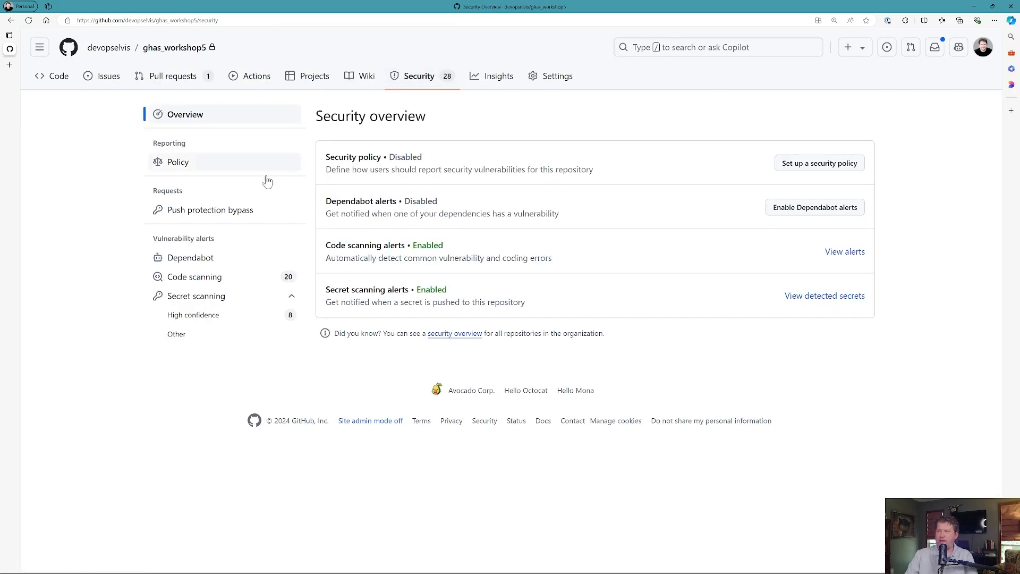
click(189, 316)
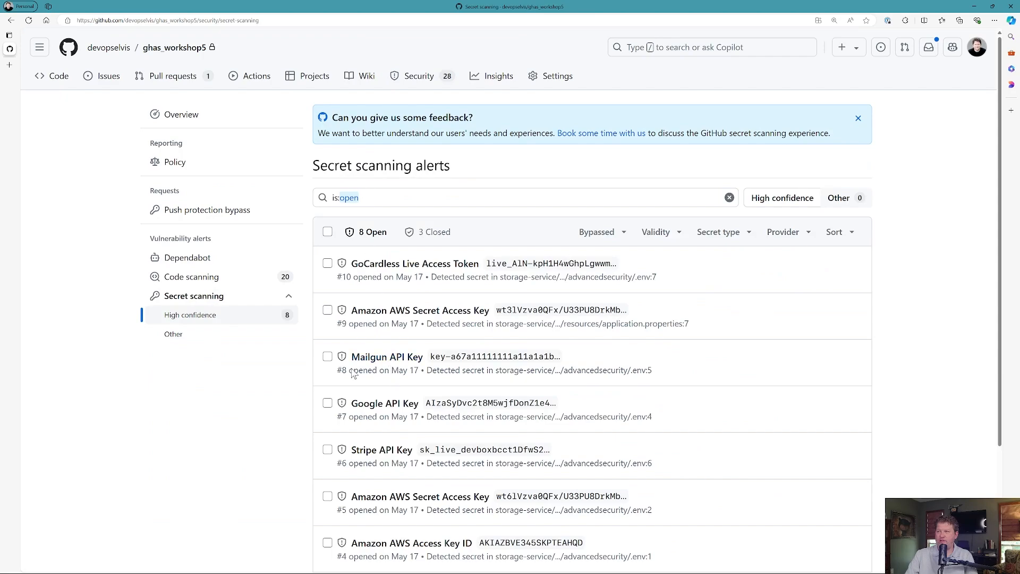
- Open the Code security and analysis settings of the ghas_workshop5 repository
click(557, 77)
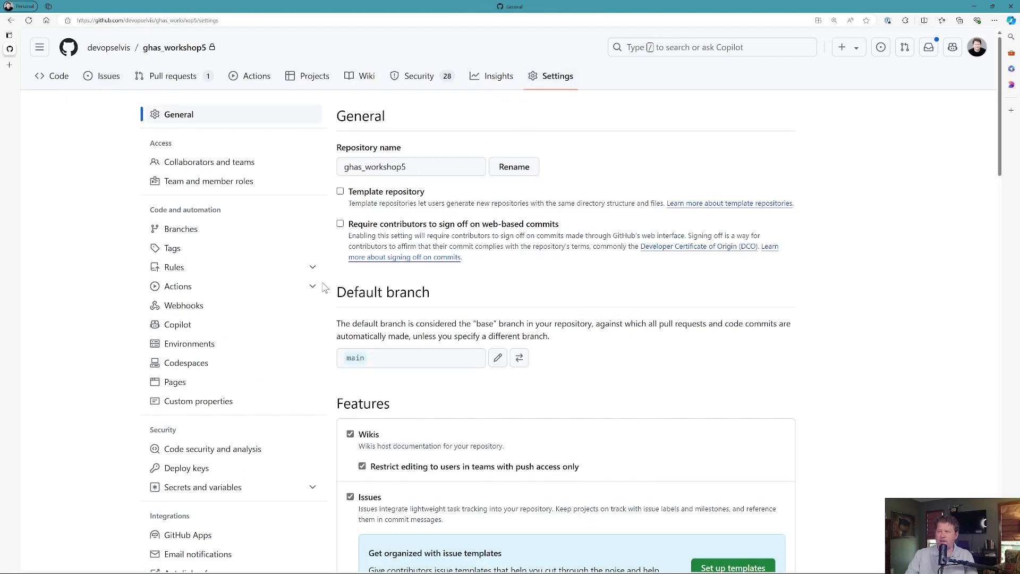
scroll(267, 329, down, 4)
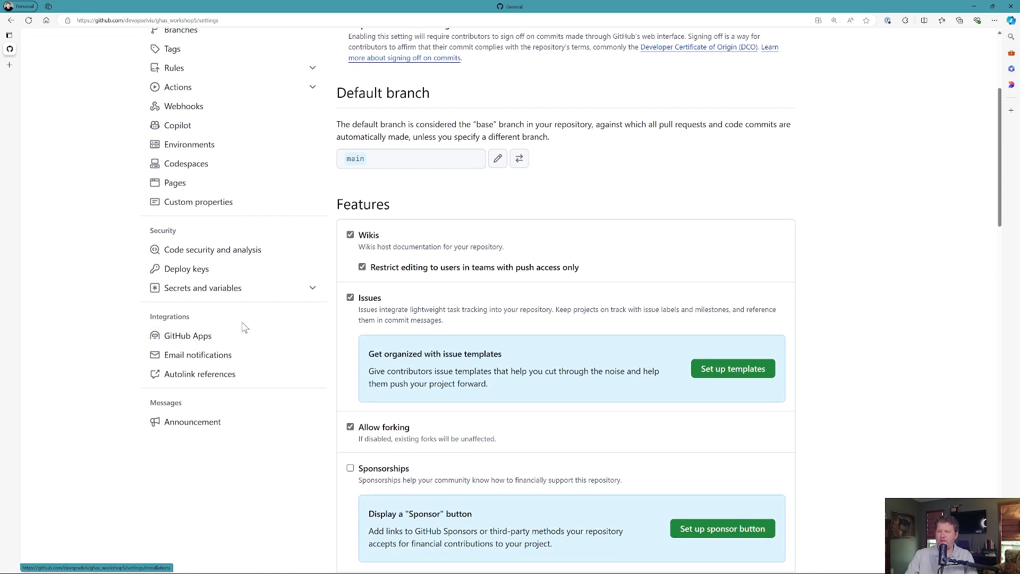
click(228, 251)
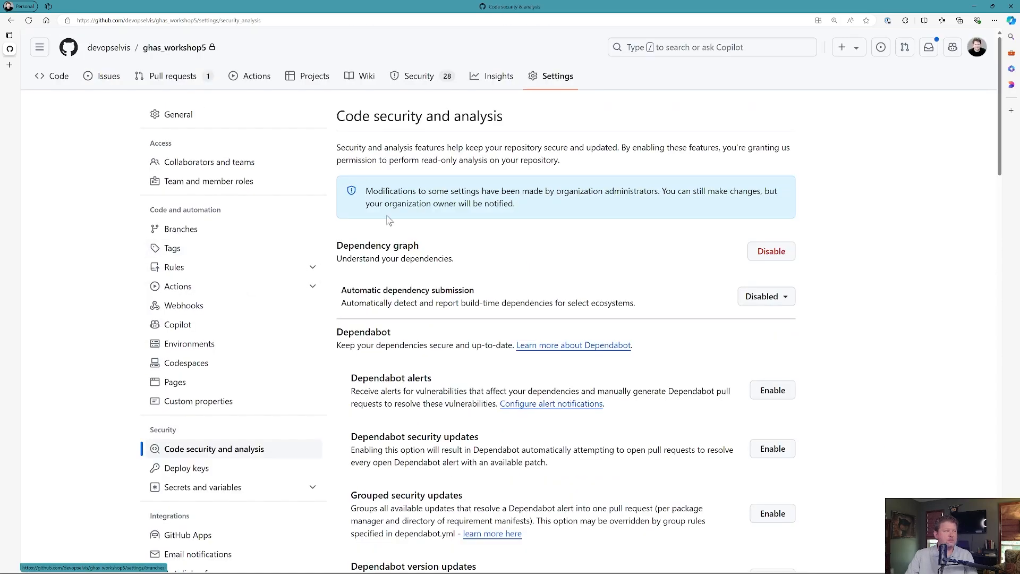
- Review the push protection settings under Secret scanning, including the options for who can bypass it and the bypass list
scroll(664, 268, down, 2)
scroll(665, 274, down, 10)
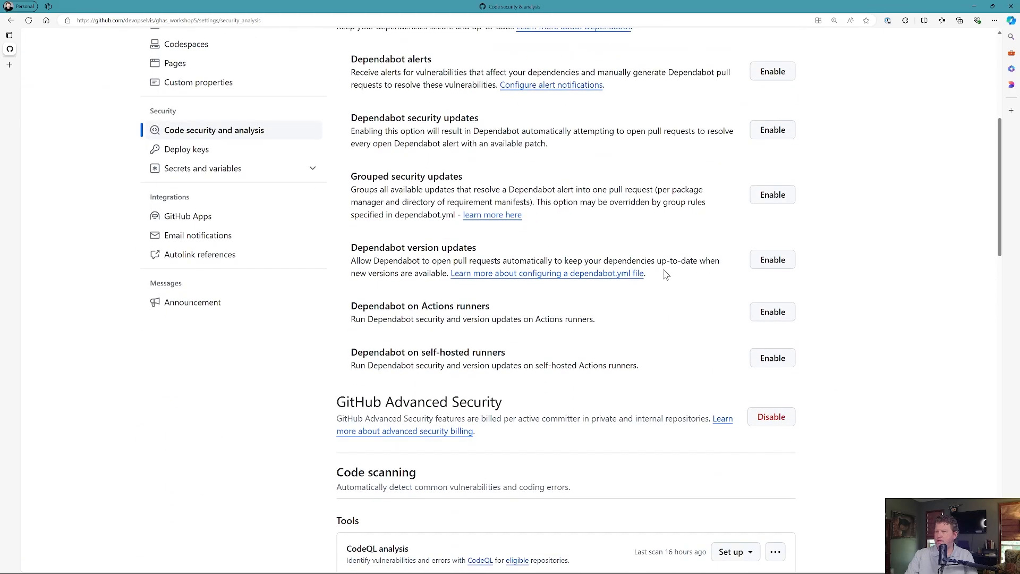
scroll(663, 275, down, 5)
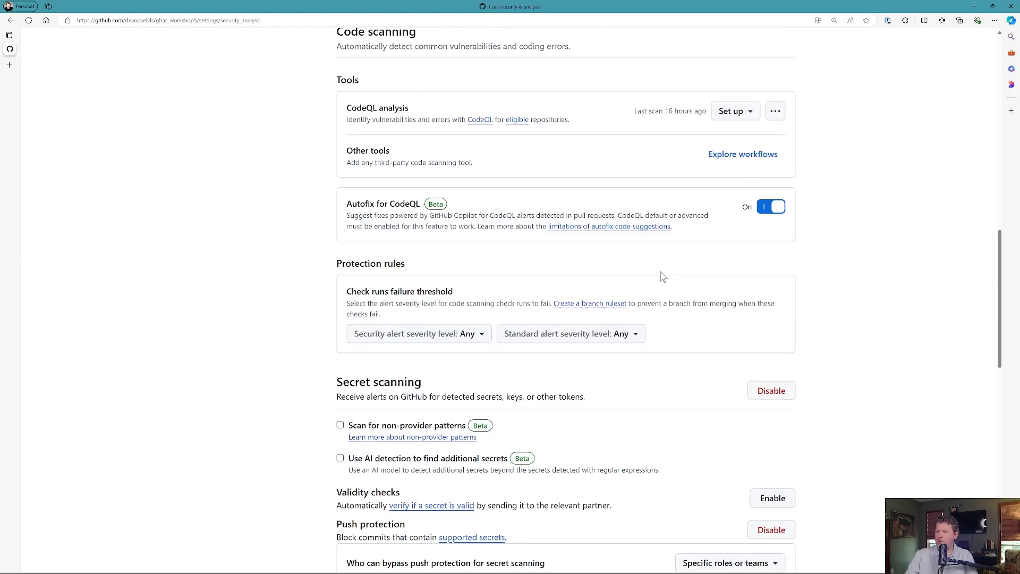
scroll(658, 278, down, 1)
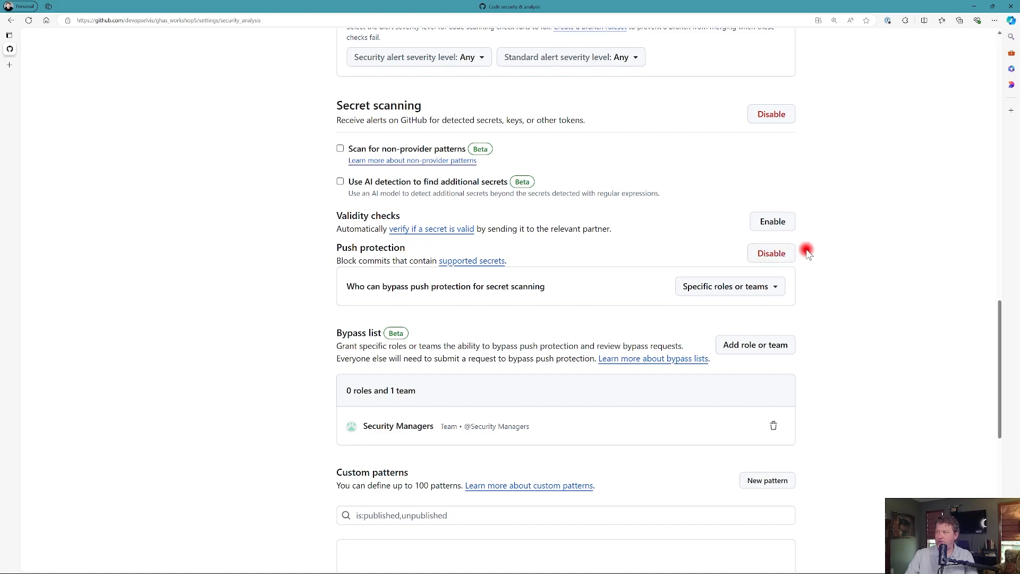
click(777, 287)
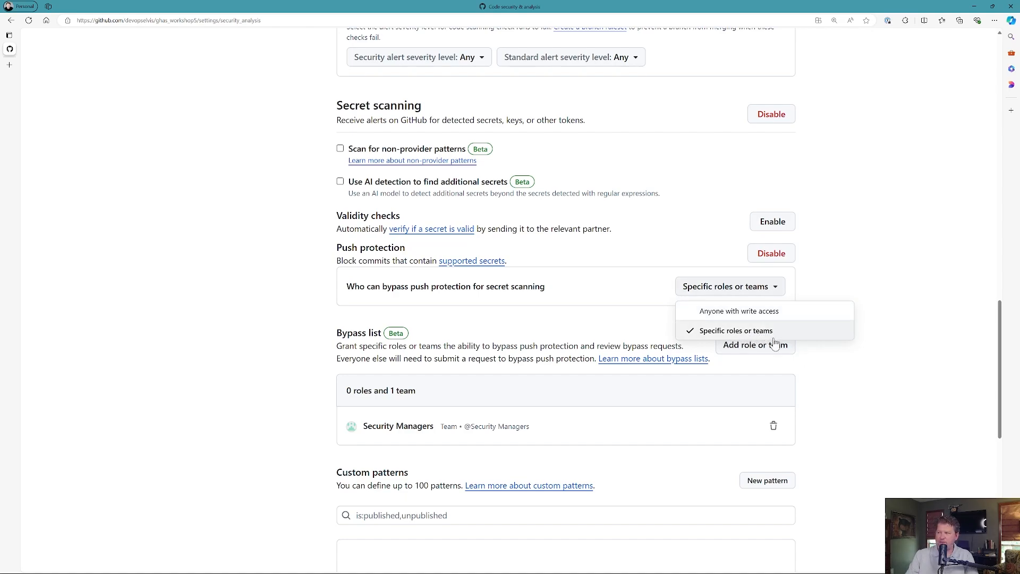
click(827, 374)
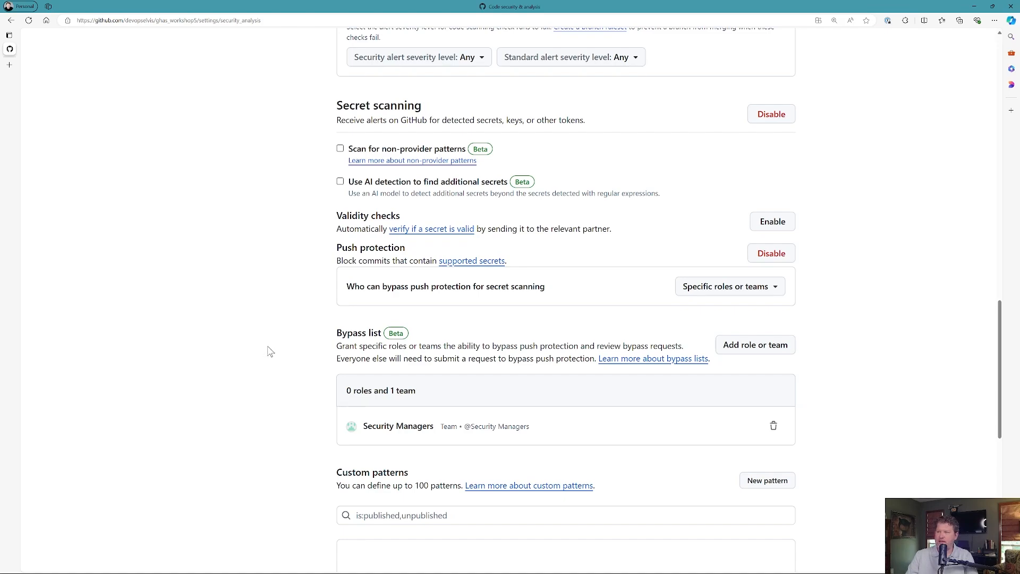
- Return to the repository's code page and load github.com/devopselvis in a new browser tab
scroll(270, 351, up, 15)
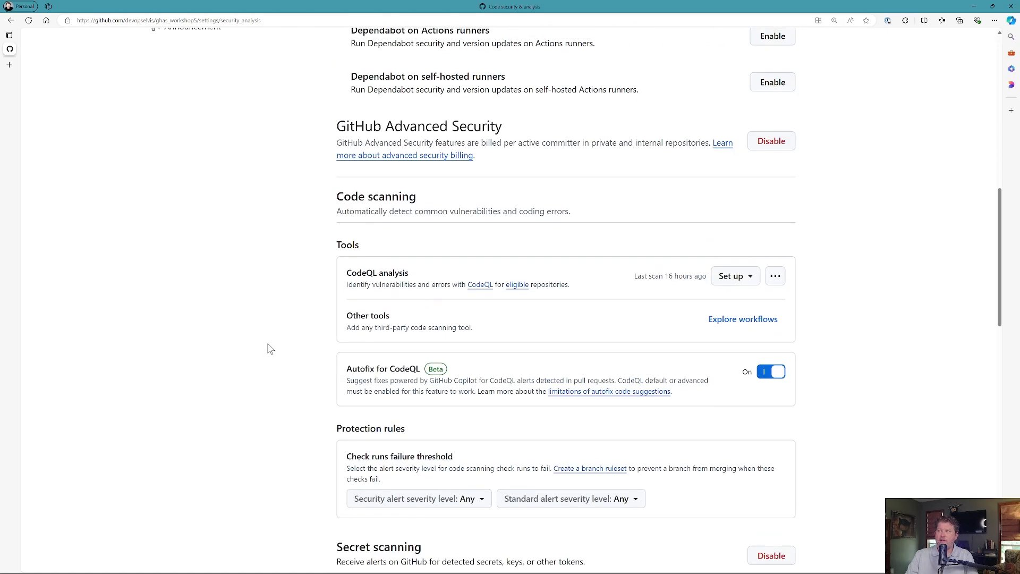
click(52, 76)
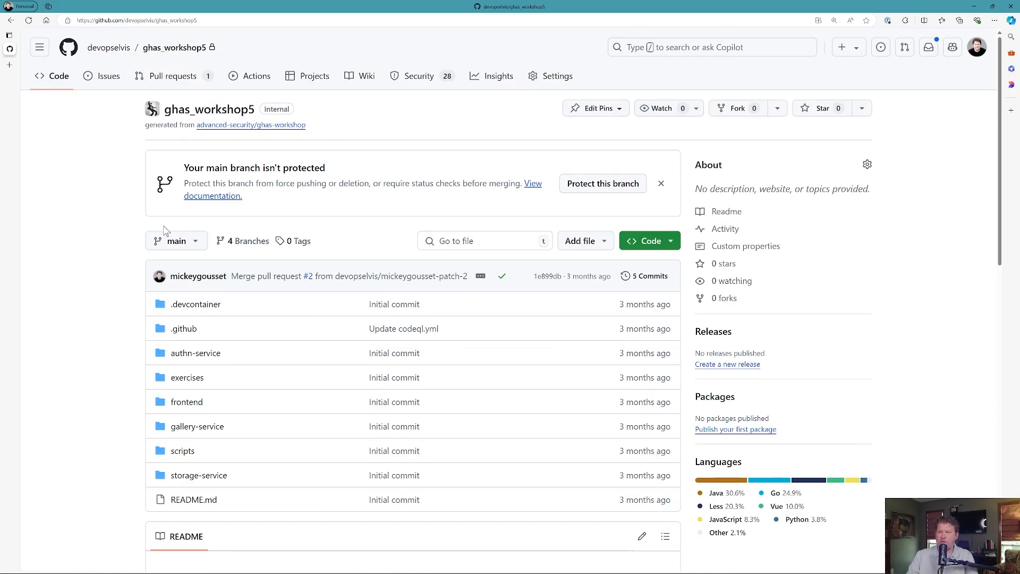
click(9, 64)
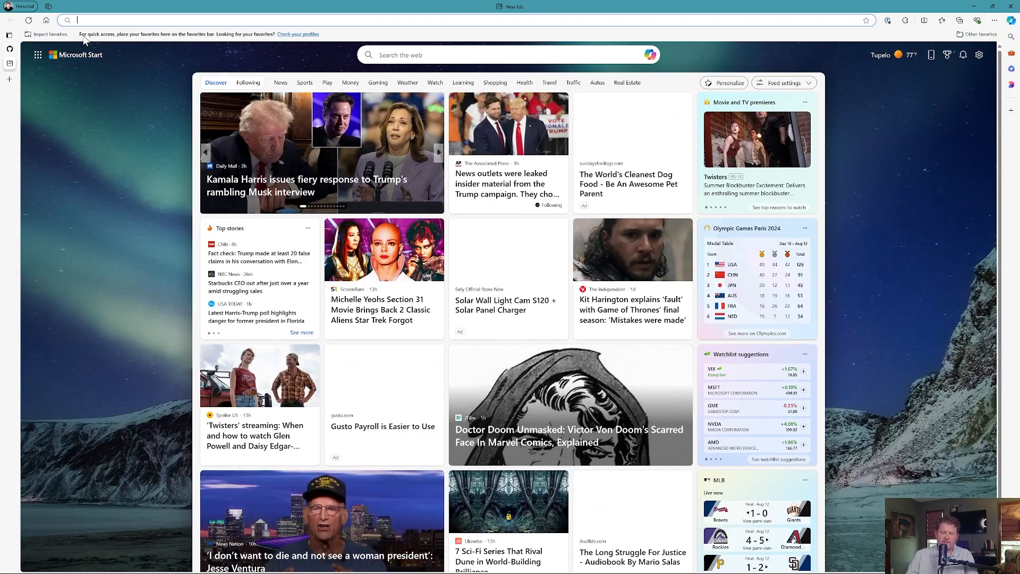
text(github.com/devopselvis)
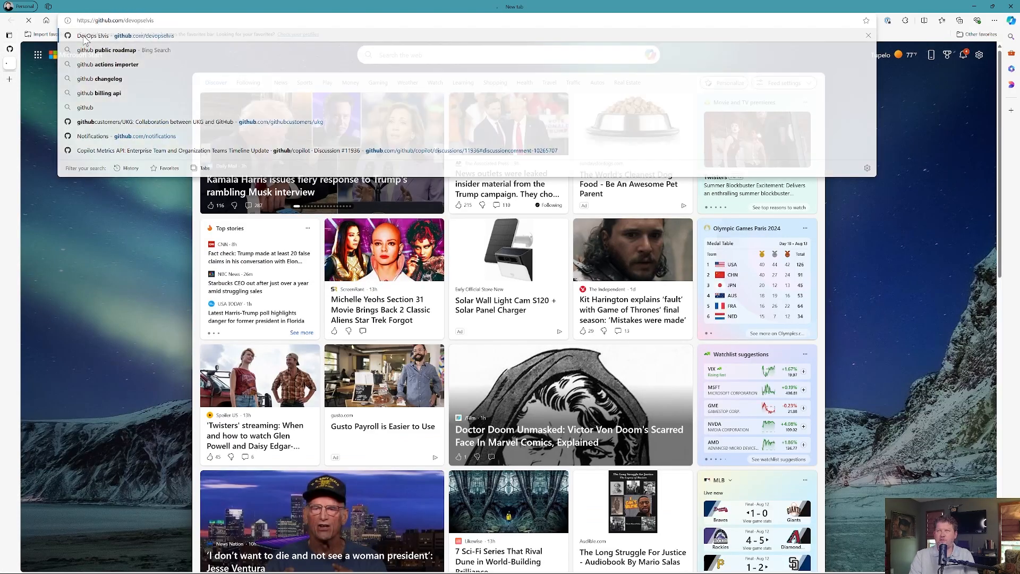
- Go to the account's developer settings and open the list of classic personal access tokens
key(Return)
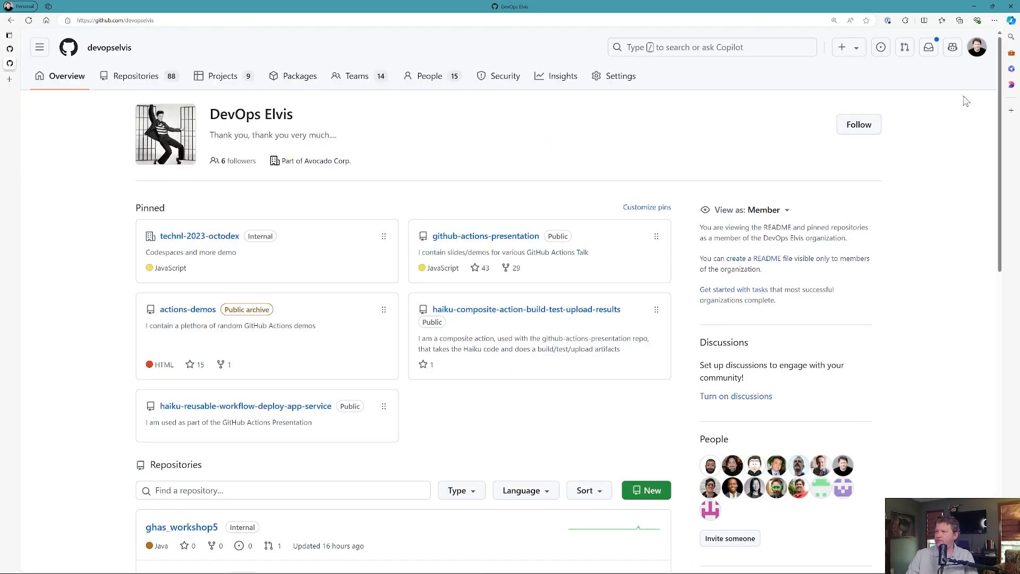
click(984, 48)
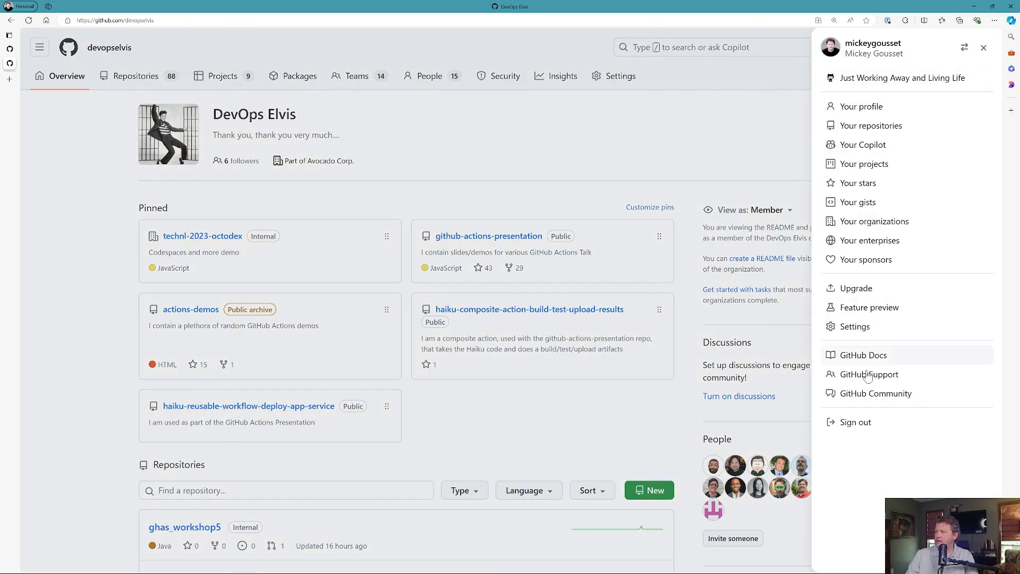
click(858, 328)
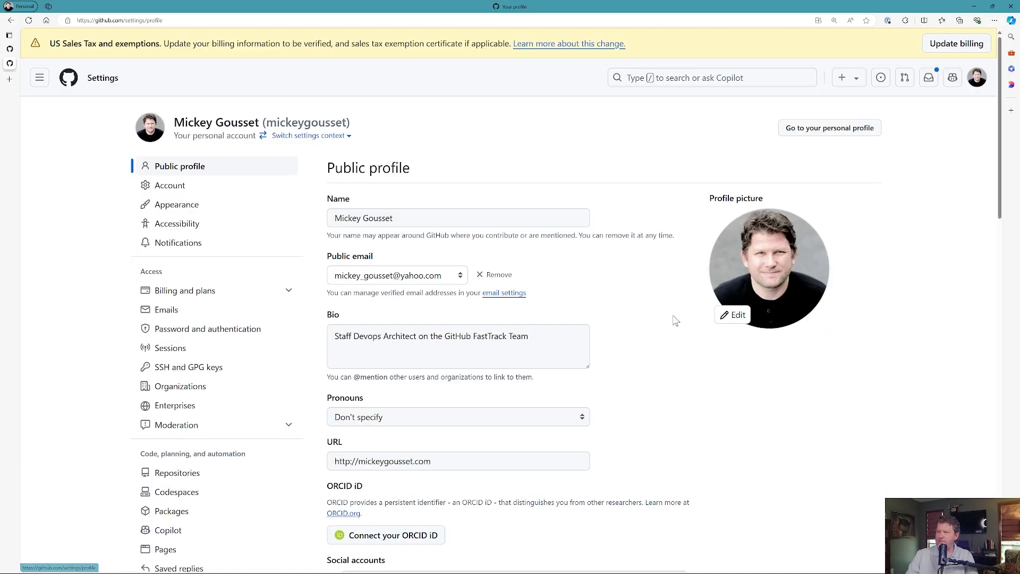
scroll(277, 428, down, 3)
scroll(277, 428, down, 3)
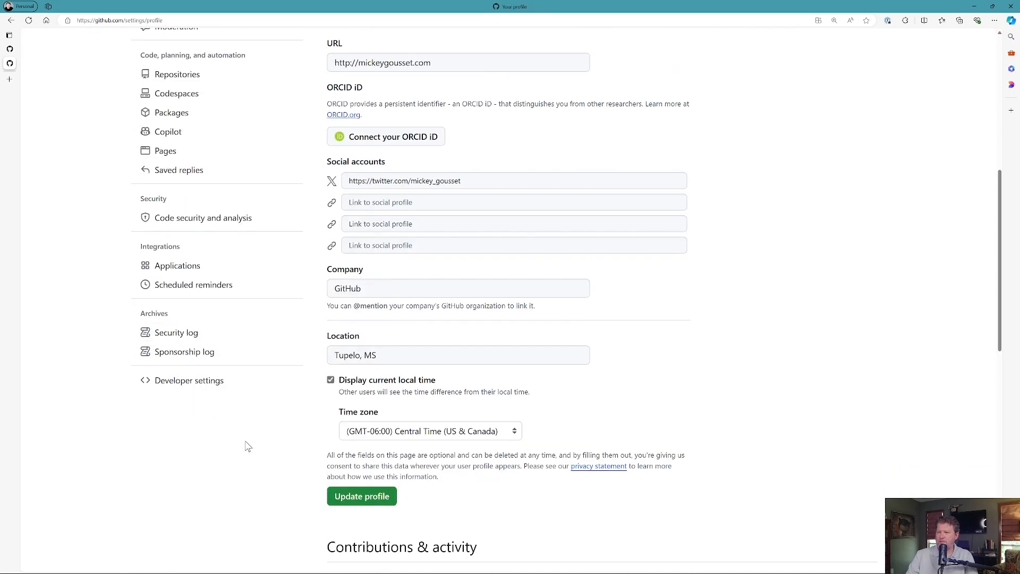
click(186, 392)
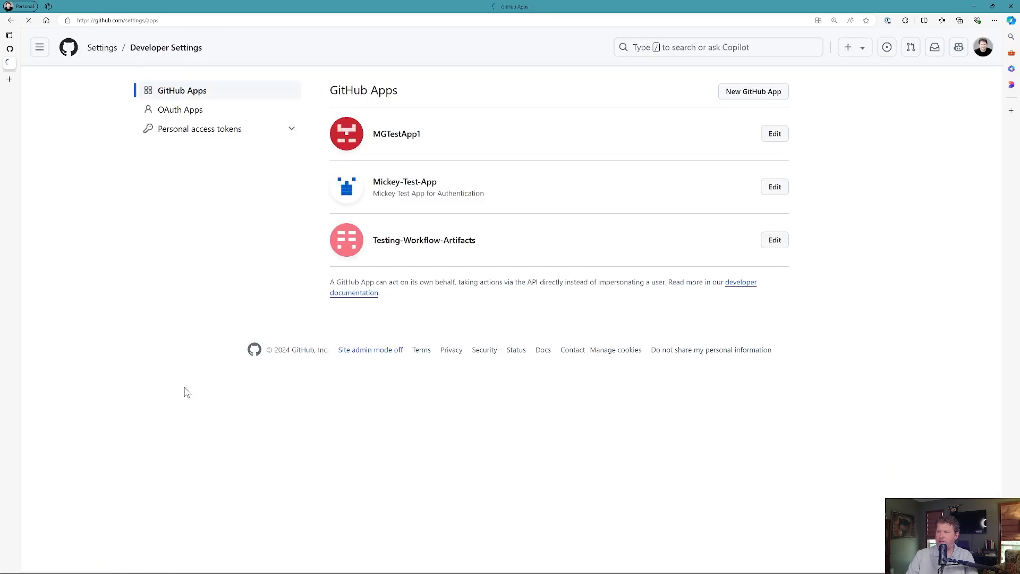
click(213, 137)
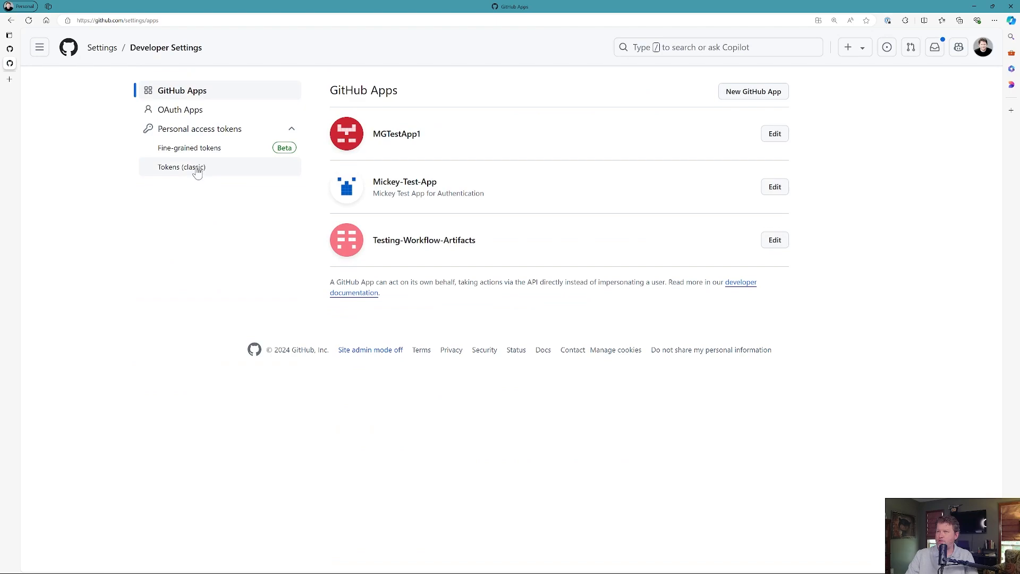
click(194, 167)
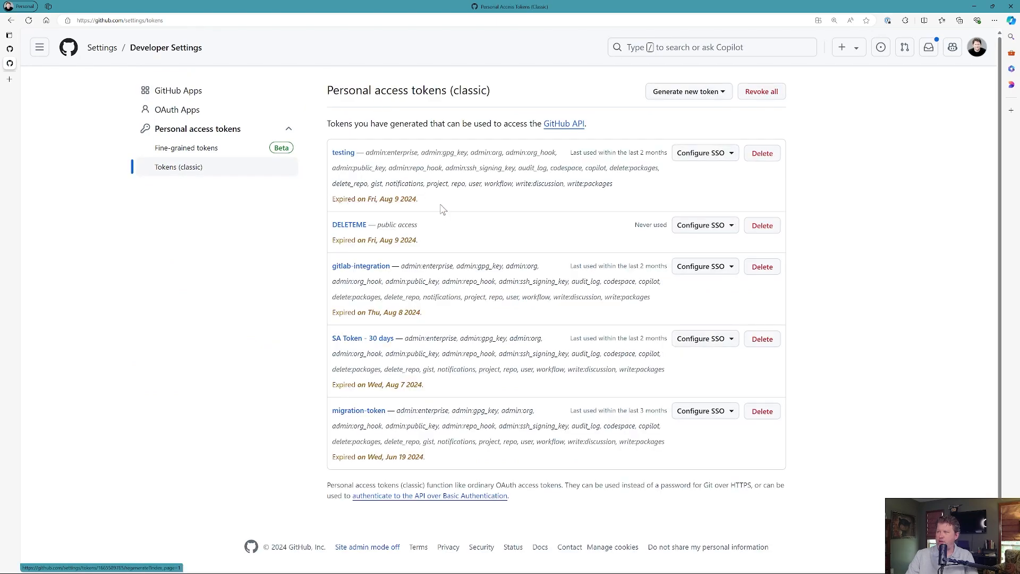
- Start a new classic personal access token and confirm access by entering the account password
click(705, 91)
click(635, 149)
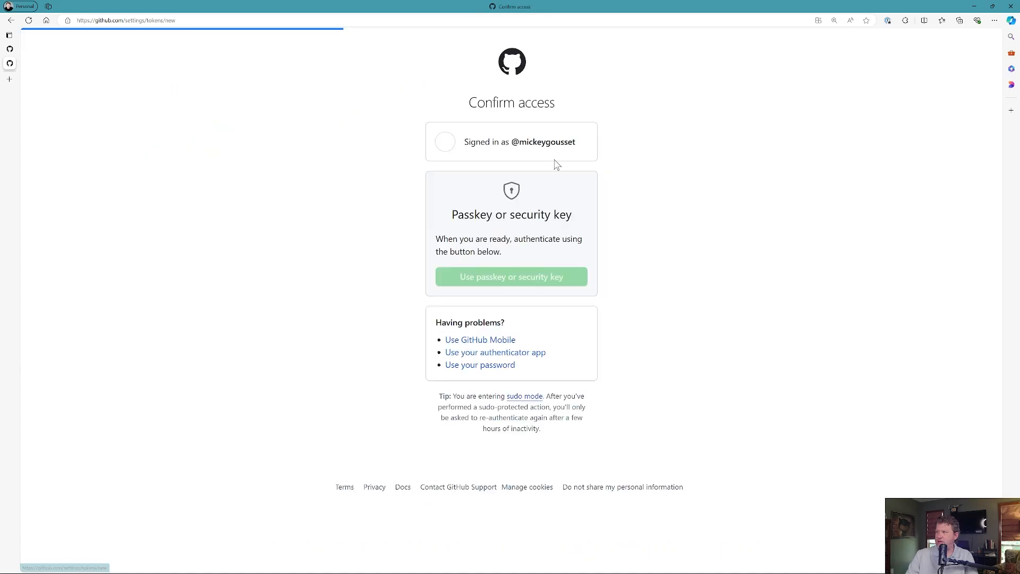
click(505, 365)
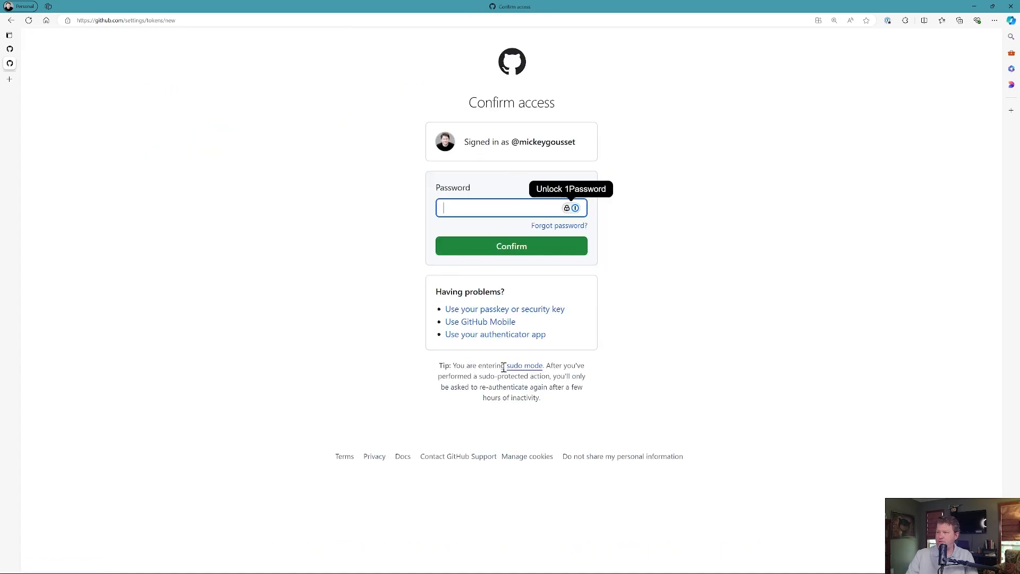
text(••••••)
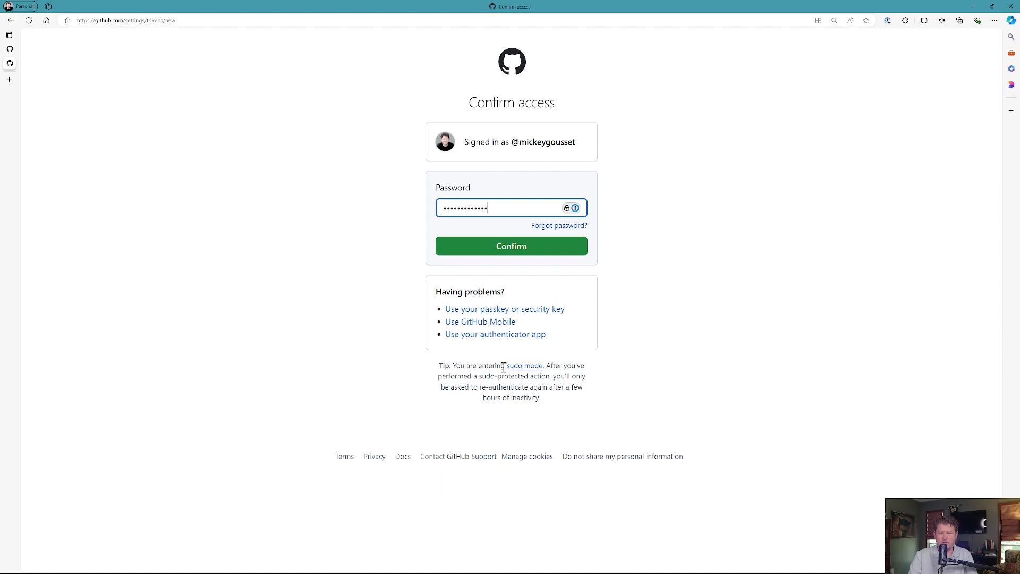
key(Return)
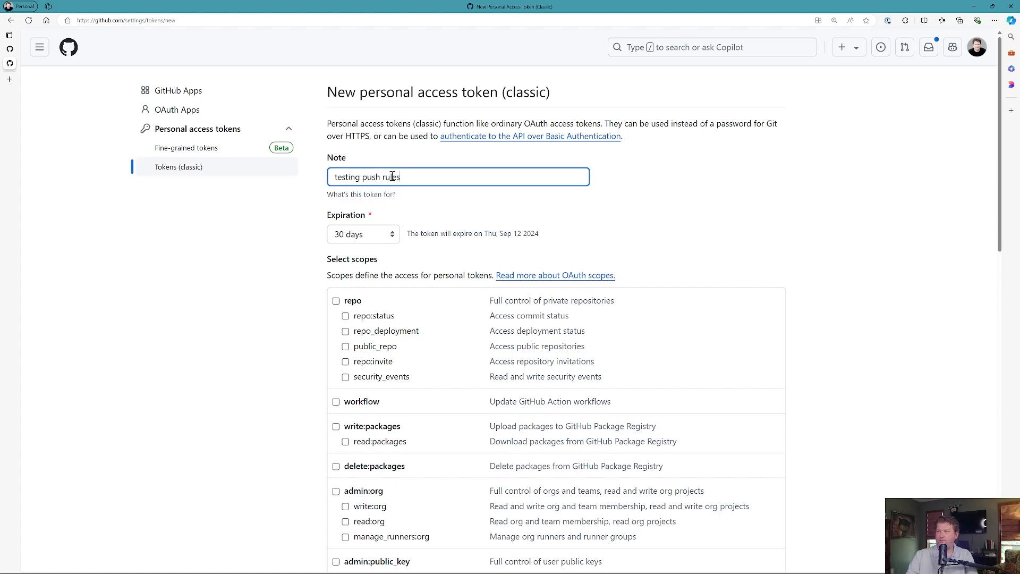
- Generate the token with the note "testing push rules", a 30-day expiration and no scopes, and copy its value
scroll(850, 308, down, 14)
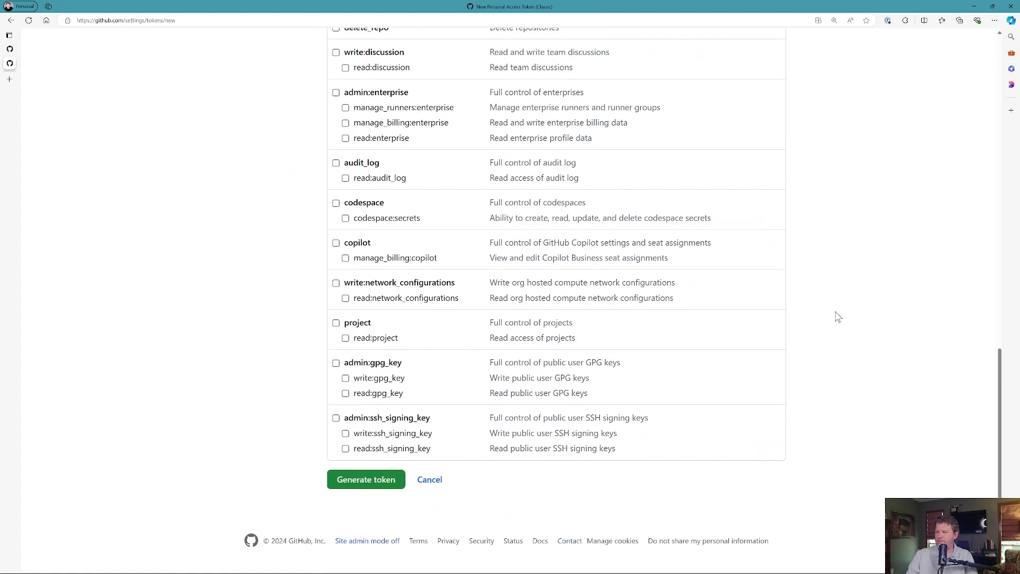
click(372, 486)
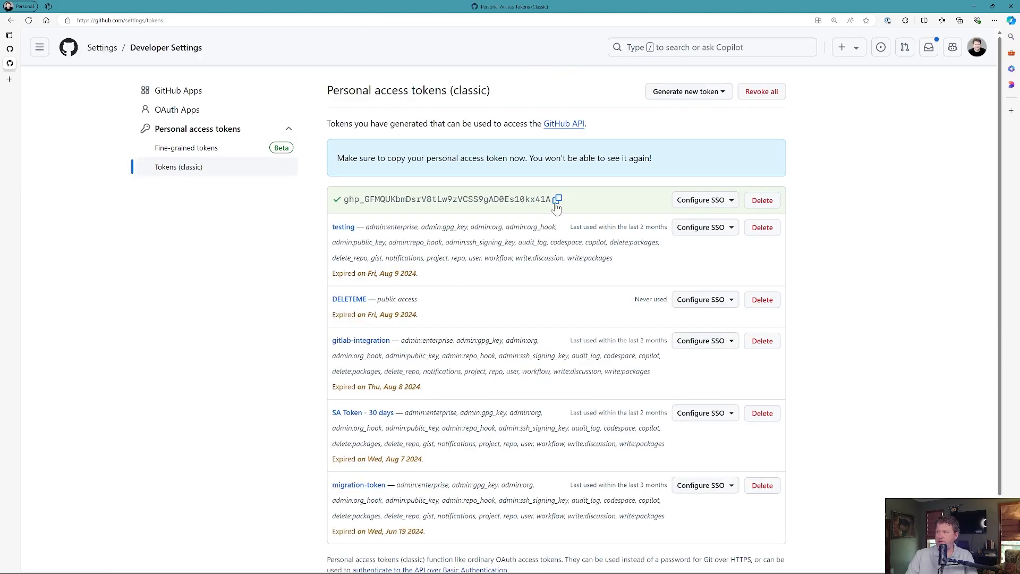
click(558, 200)
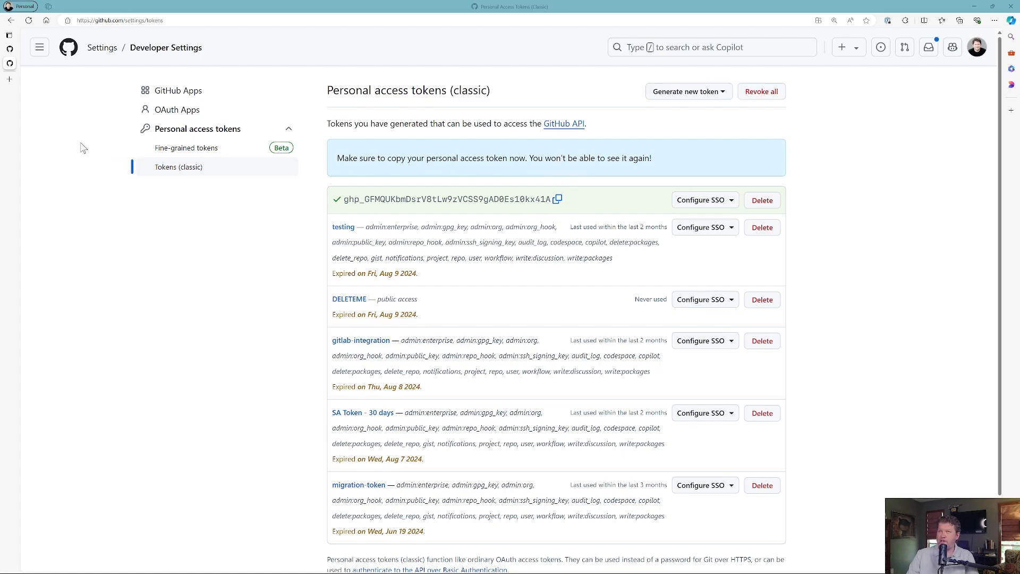
- Open babel.config.js in the frontend folder of the ghas_workshop5 repository for editing
click(16, 53)
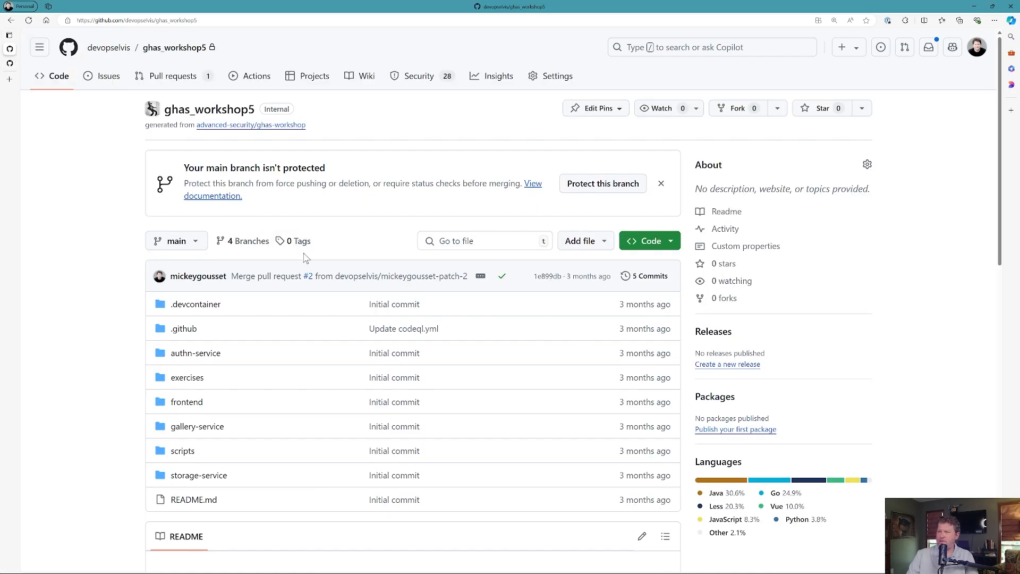
click(196, 404)
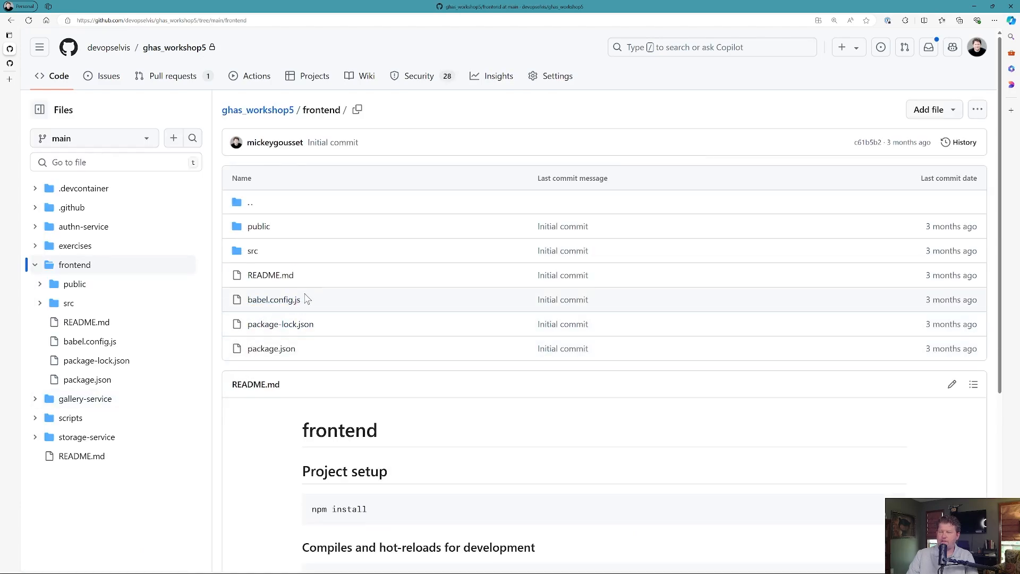
click(276, 300)
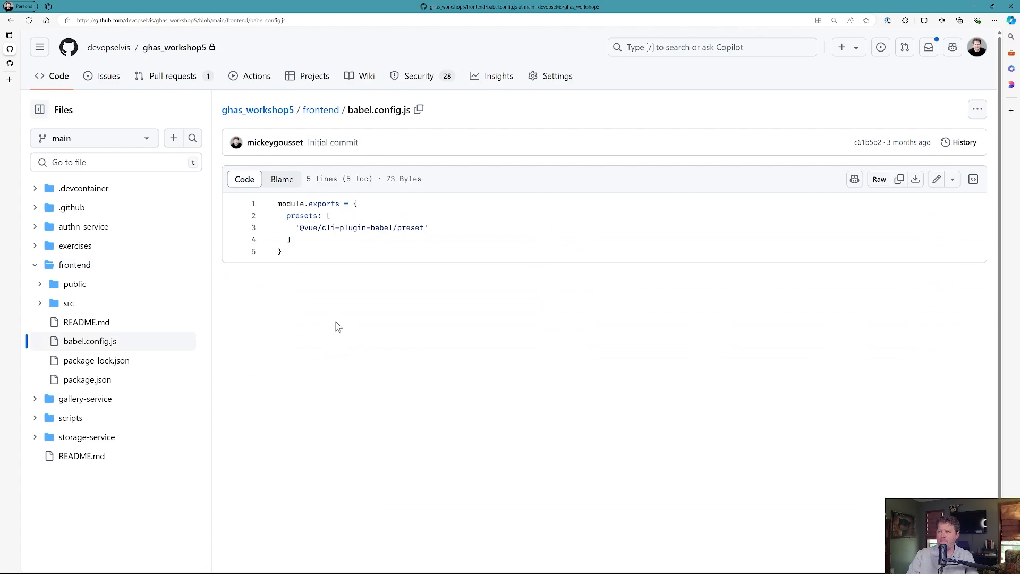
click(937, 179)
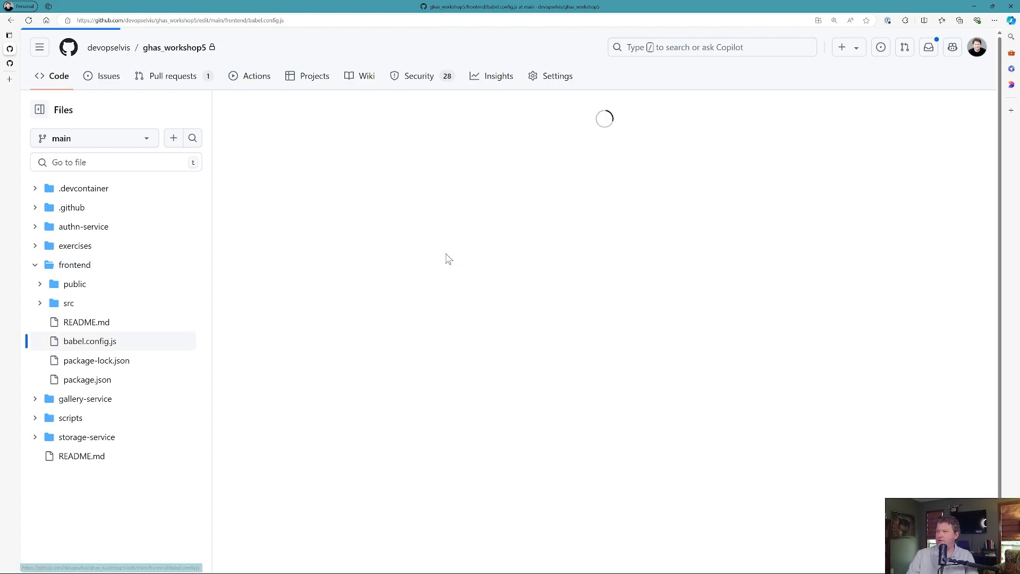
- Paste the copied personal access token on line 8 of babel.config.js and try to commit directly to the main branch
click(292, 217)
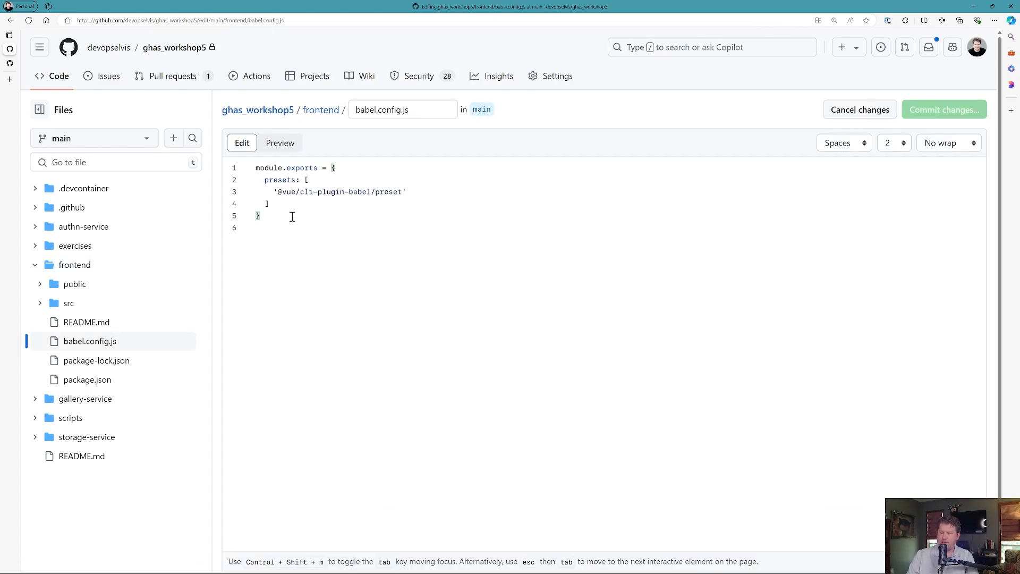
key(Return)
key(Return)
key(Return)
key(ctrl+v)
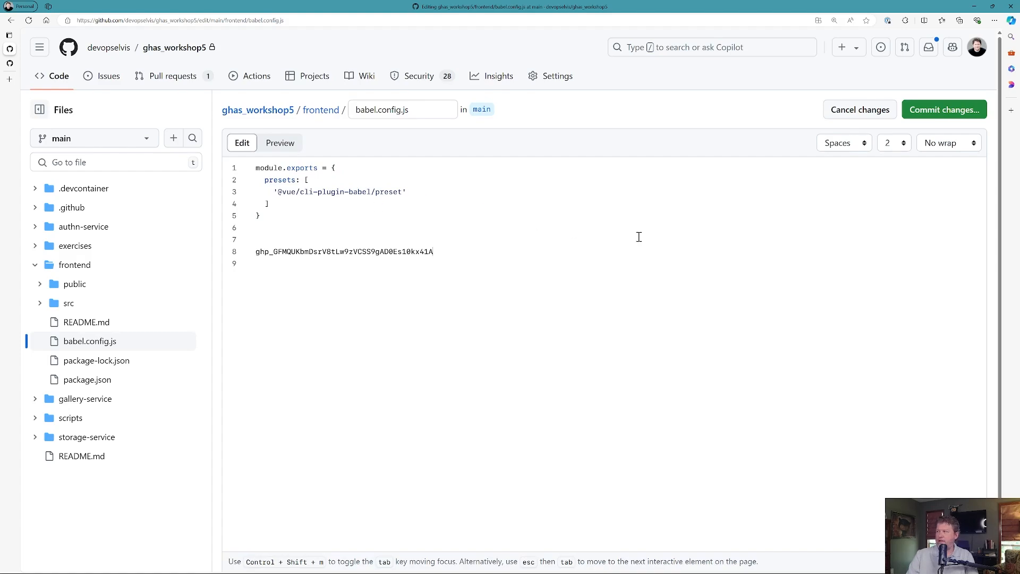
click(927, 110)
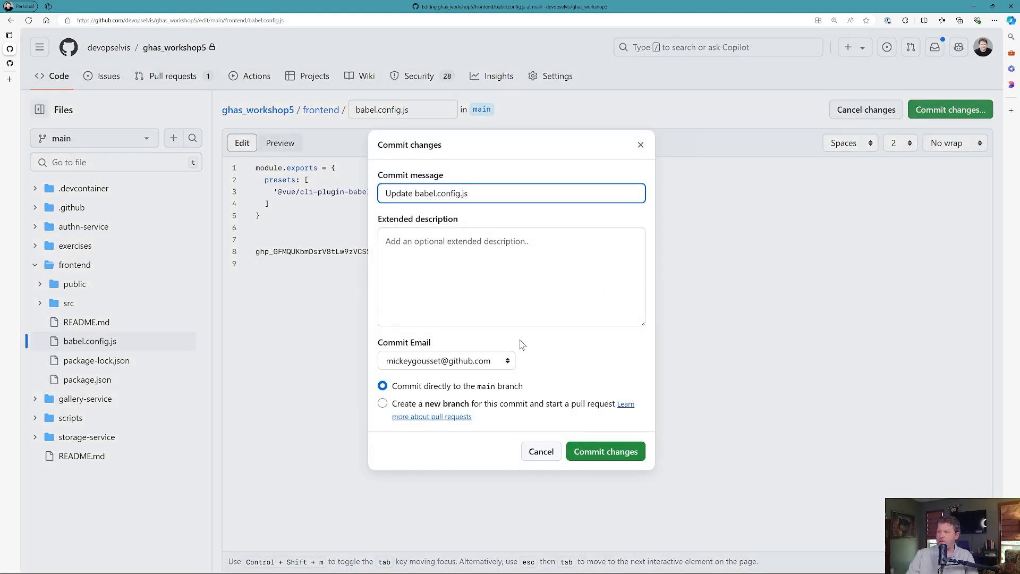
click(594, 458)
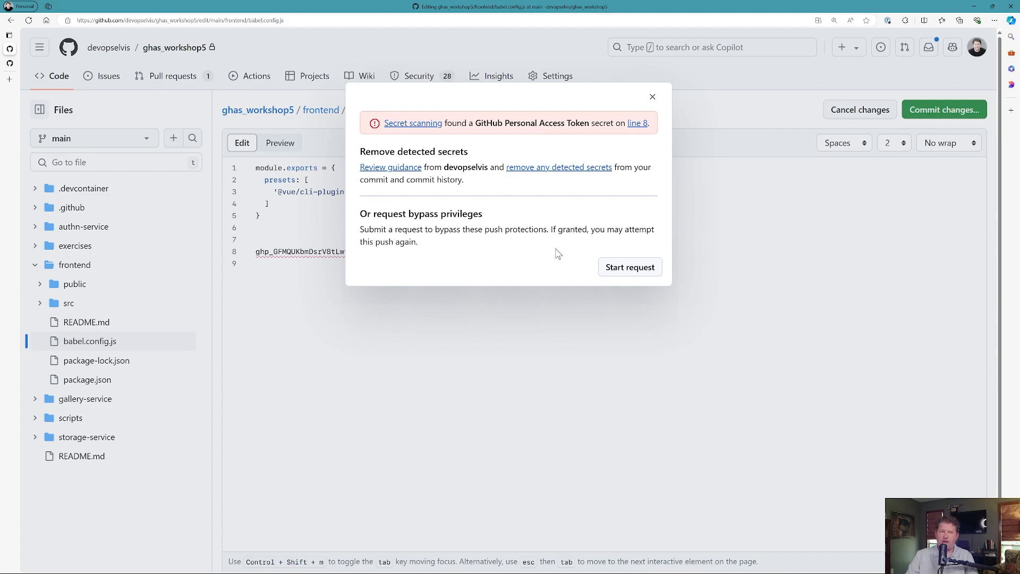
- Start a push protection bypass request and expand the details of the detected secrets
click(616, 273)
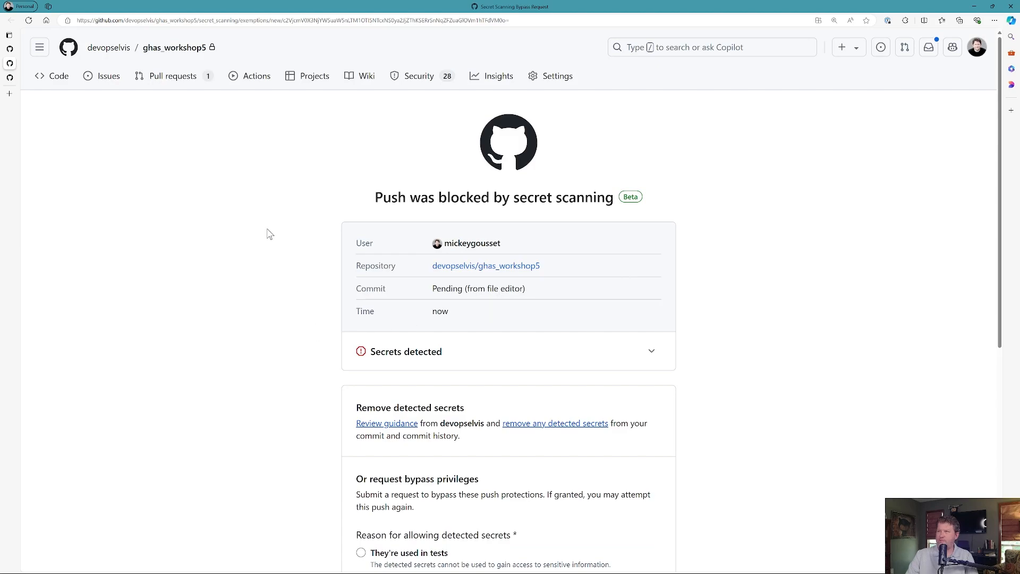
scroll(296, 276, down, 1)
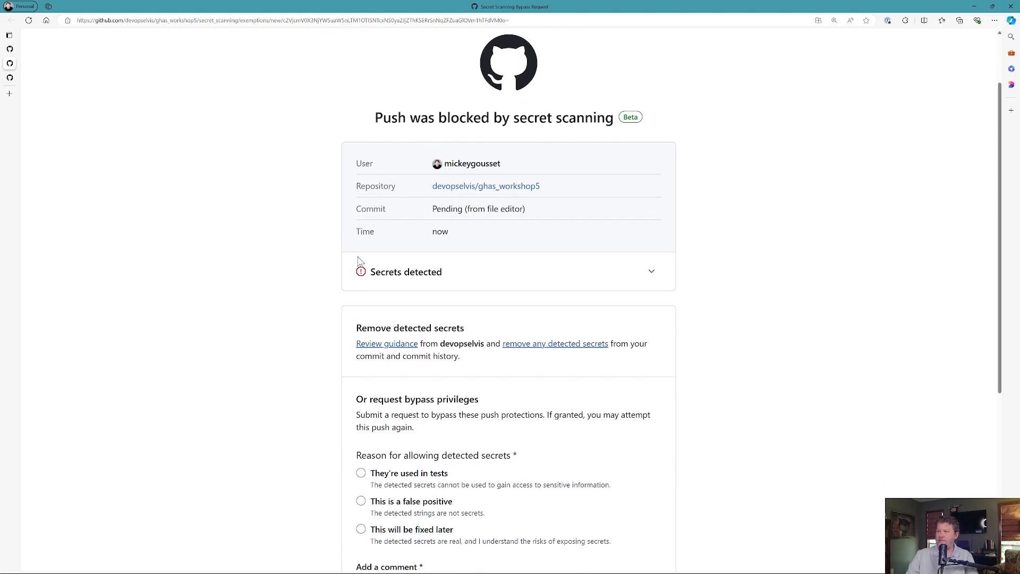
scroll(358, 260, down, 2)
click(650, 152)
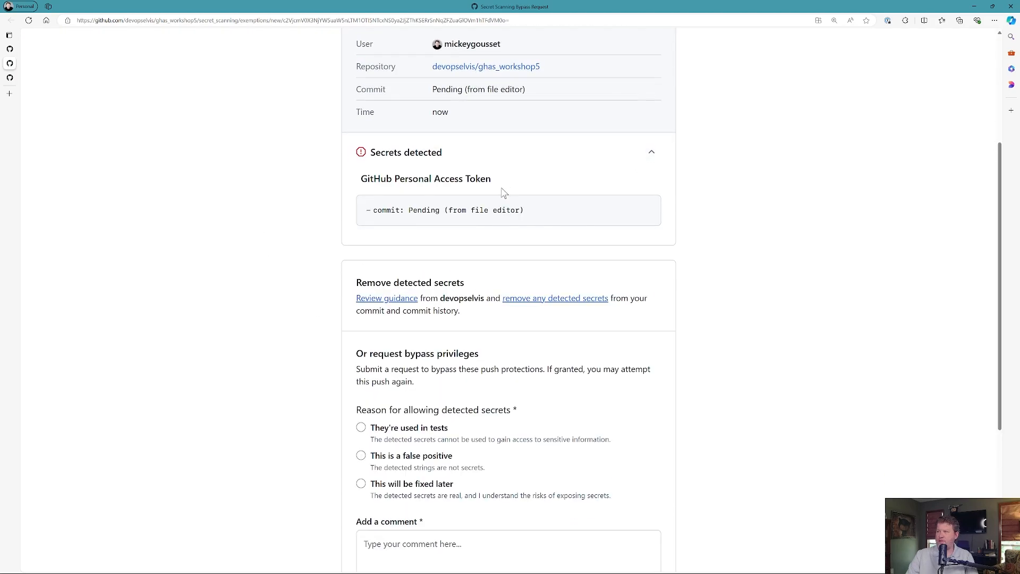
scroll(697, 325, down, 2)
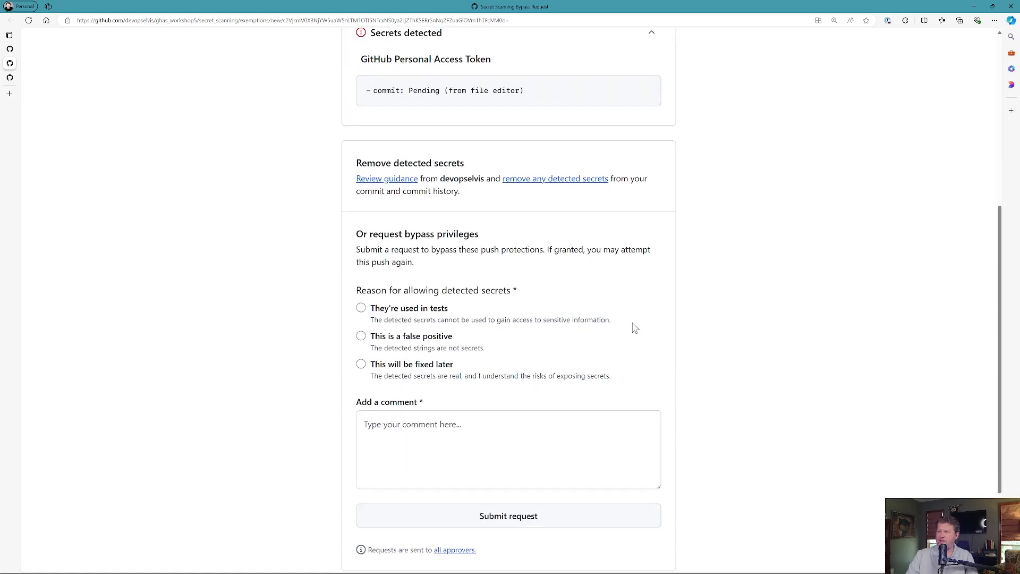
- Submit the bypass request with the reason "They're used in tests" and the comment "I am using this to create a youtube video"
click(361, 308)
click(418, 433)
text(I amusing th)
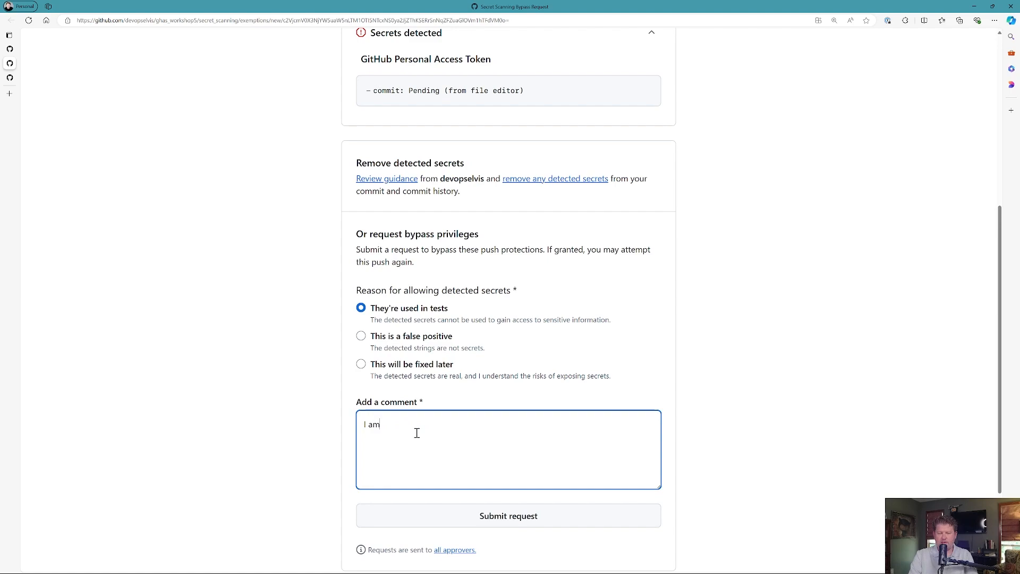
key(BackSpace)
key(BackSpace)
key(BackSpace)
key(BackSpace)
key(BackSpace)
key(BackSpace)
text(ing this to create a you)
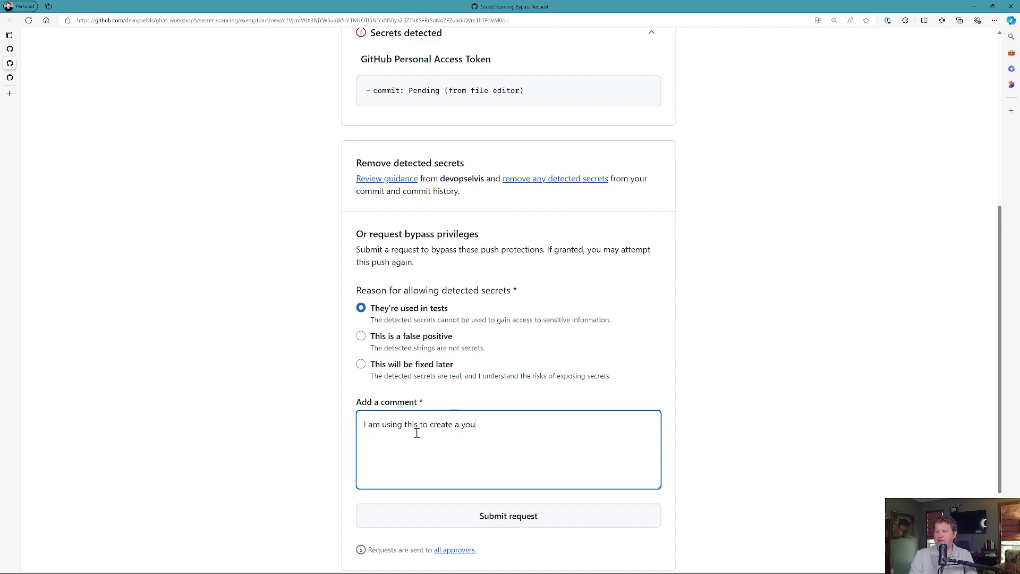
text(tube video)
click(508, 518)
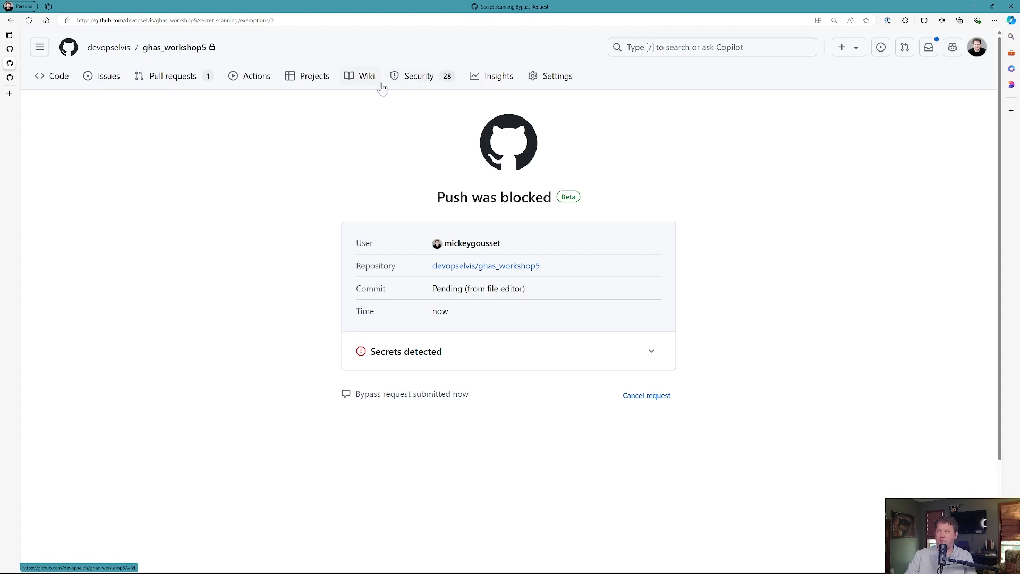
- View the repository's push protection bypass requests, check the newest request's details, and return to the list
click(416, 83)
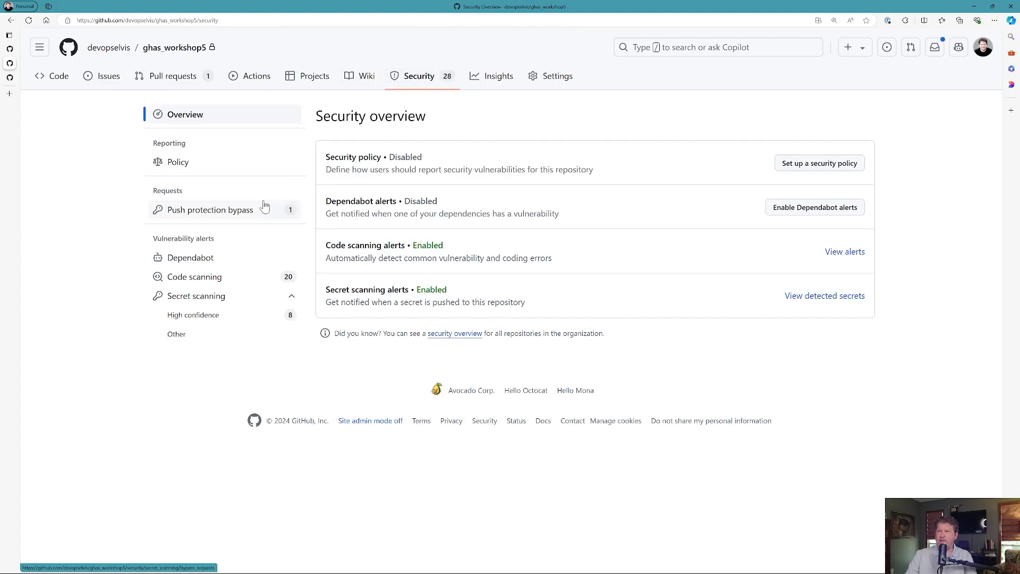
click(224, 213)
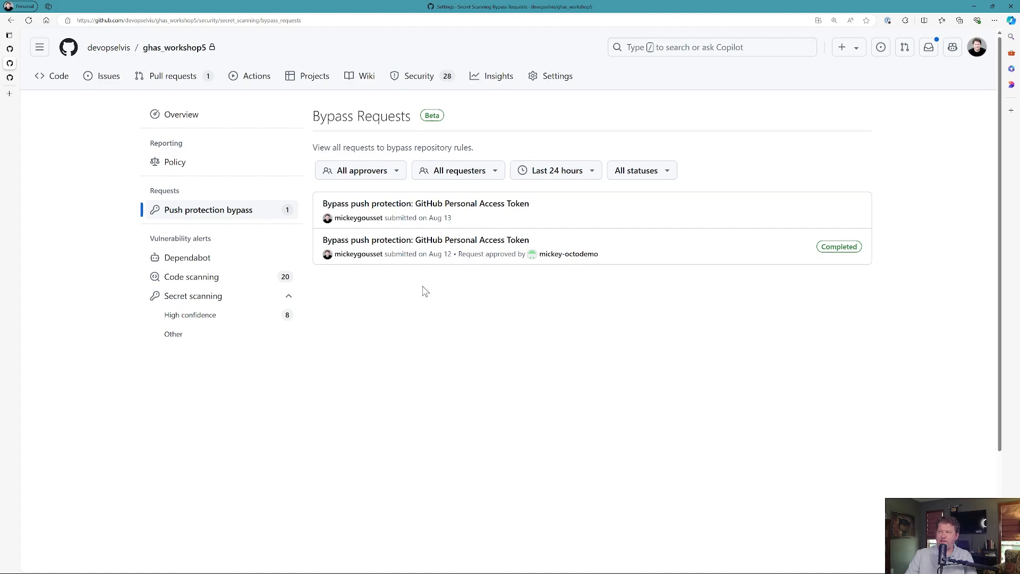
click(408, 209)
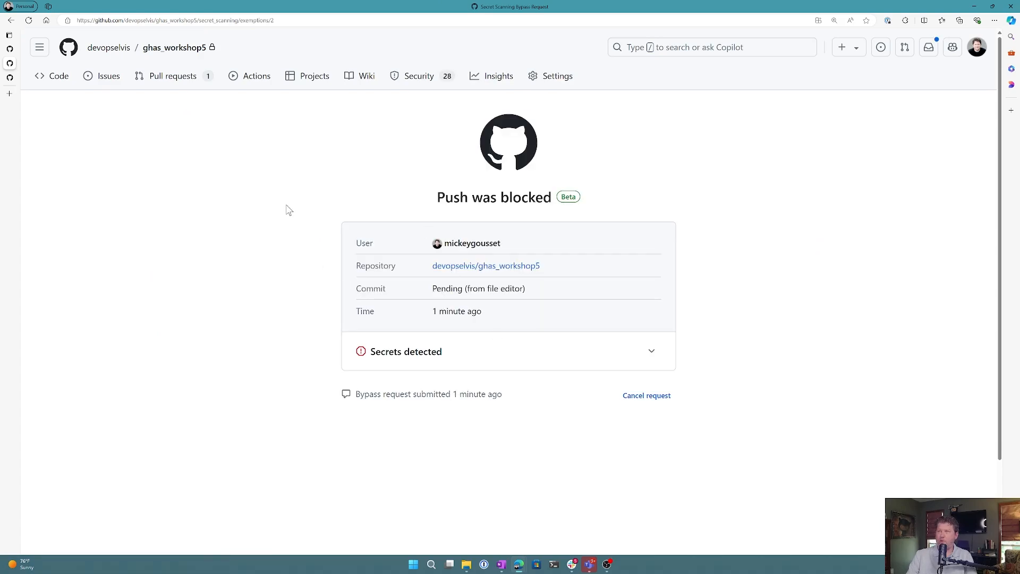
key(alt+Left)
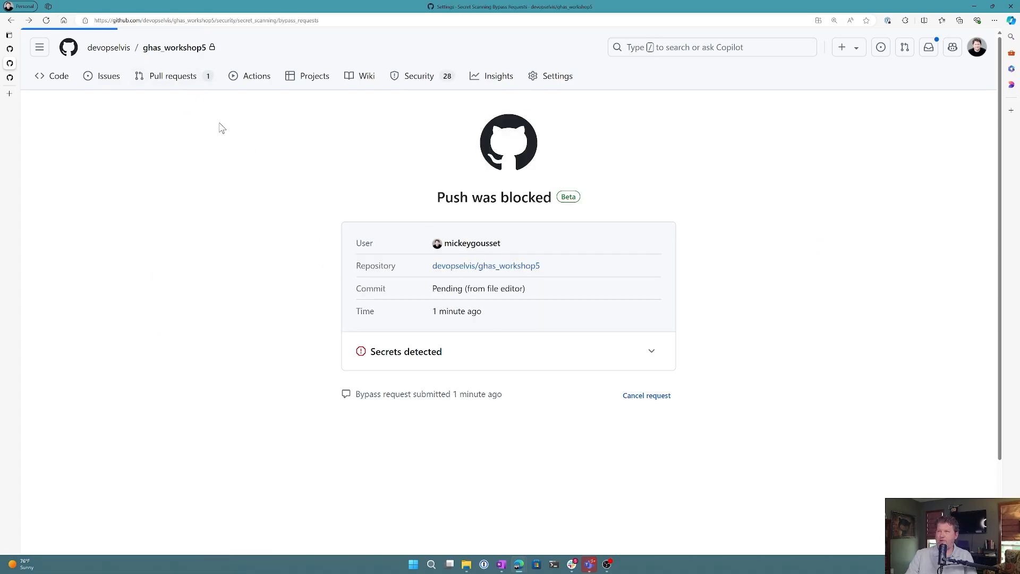
- Switch to the octodemo account that approved the earlier bypass request
click(976, 49)
click(965, 48)
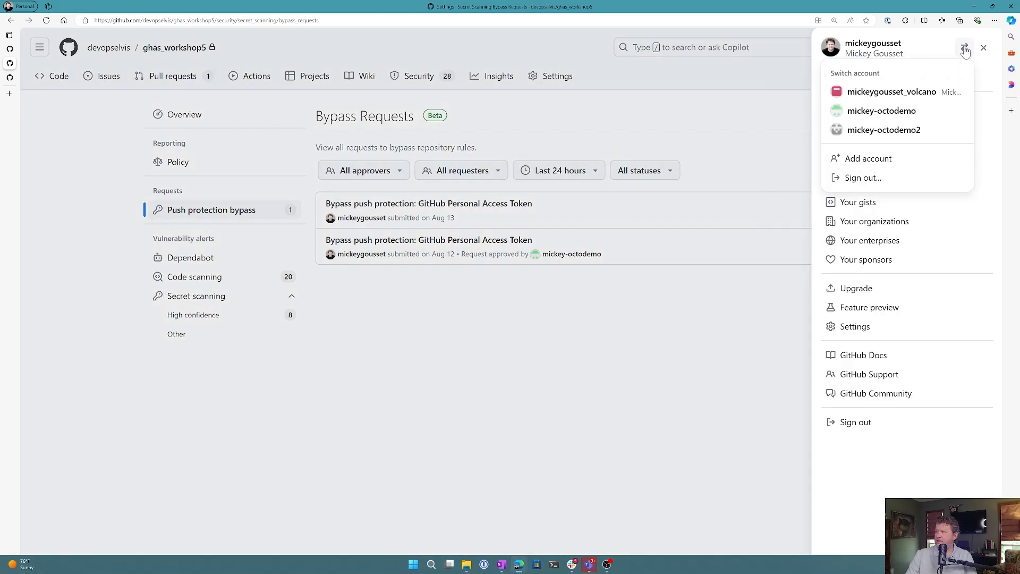
click(892, 111)
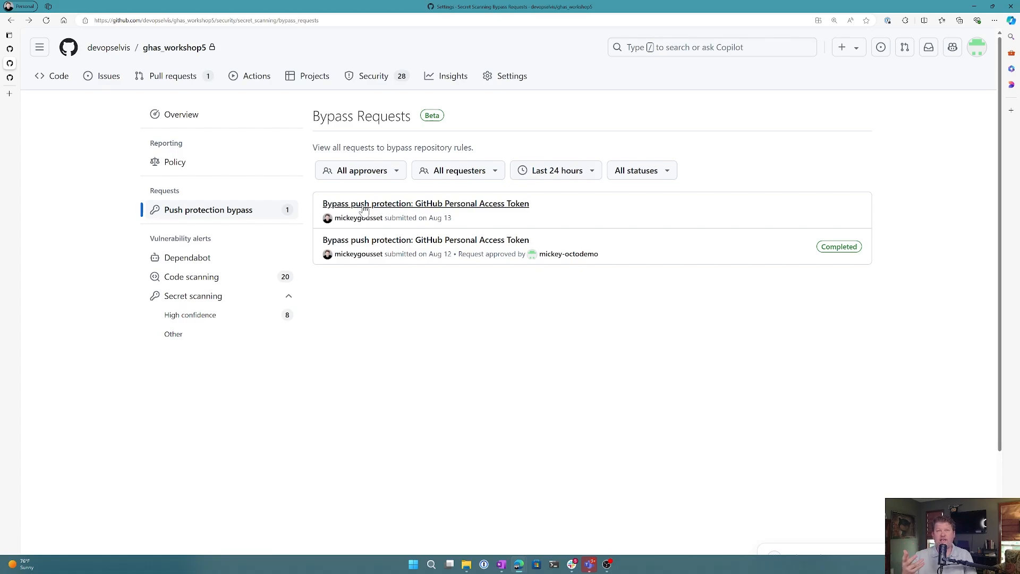
- Open the newest push protection bypass request and approve it with the reason "They're used in tests"
click(364, 209)
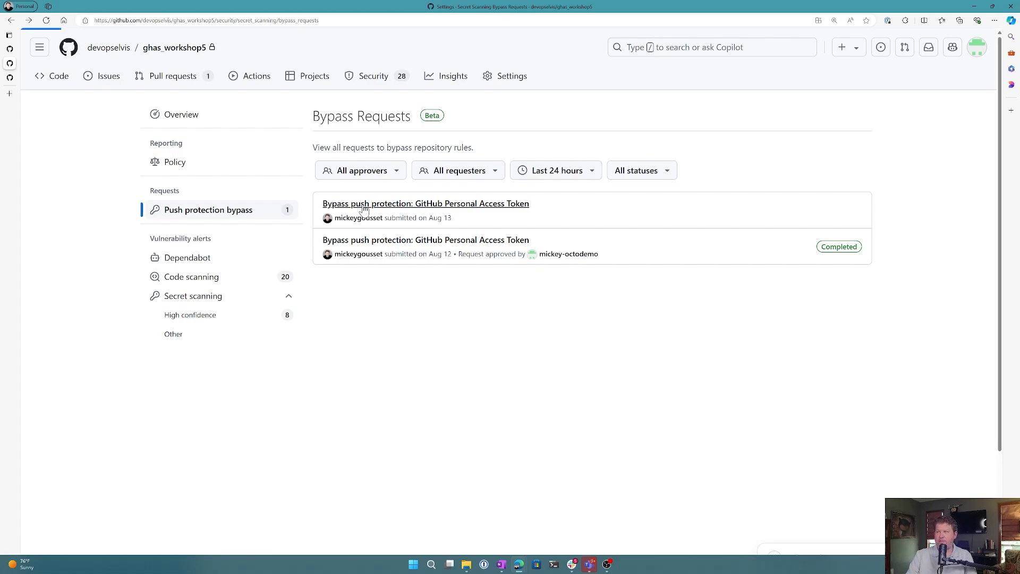
scroll(715, 337, down, 3)
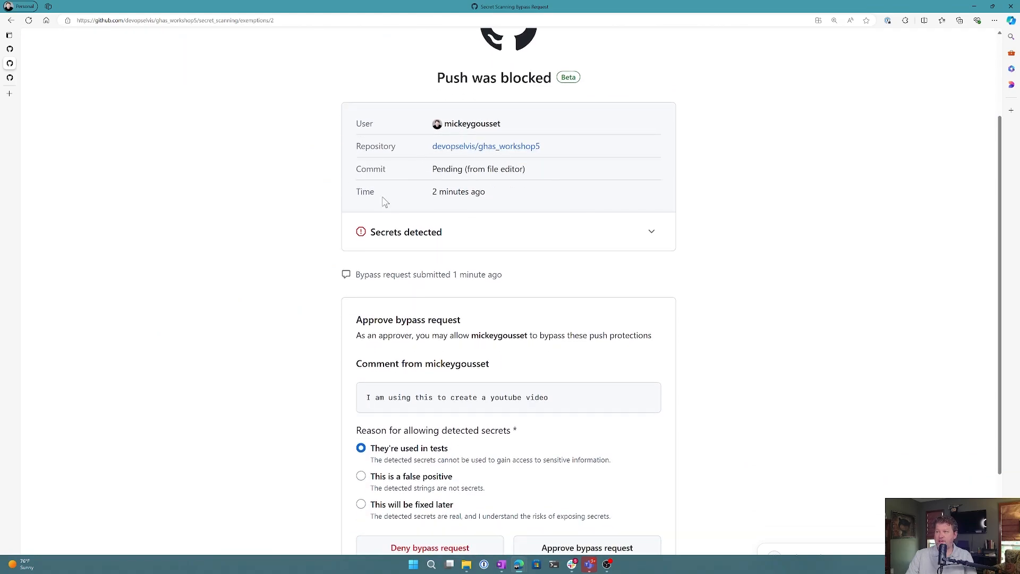
scroll(325, 295, down, 2)
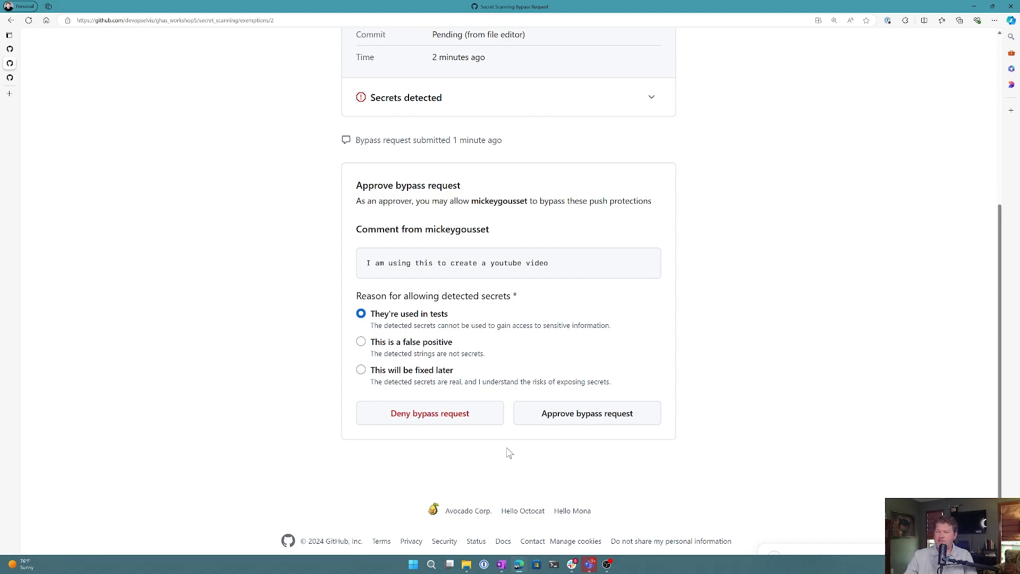
click(561, 422)
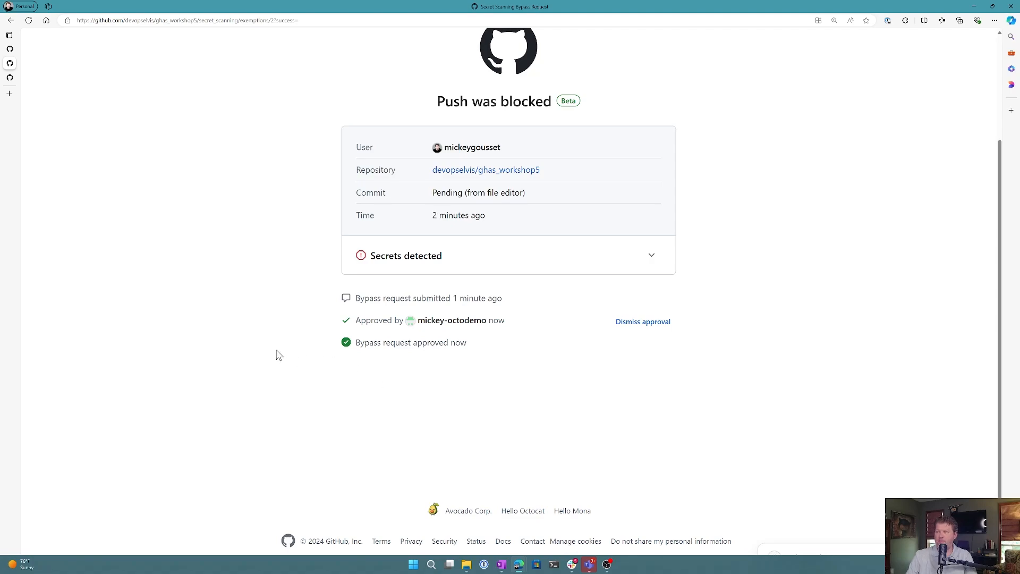
scroll(280, 368, up, 3)
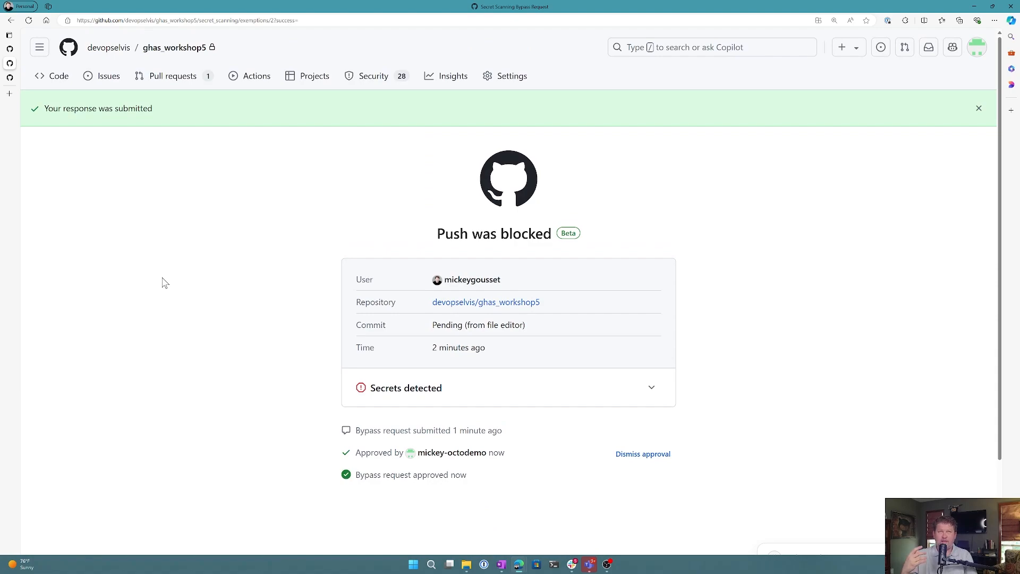
- Switch back to the account that submitted the bypass request
click(978, 52)
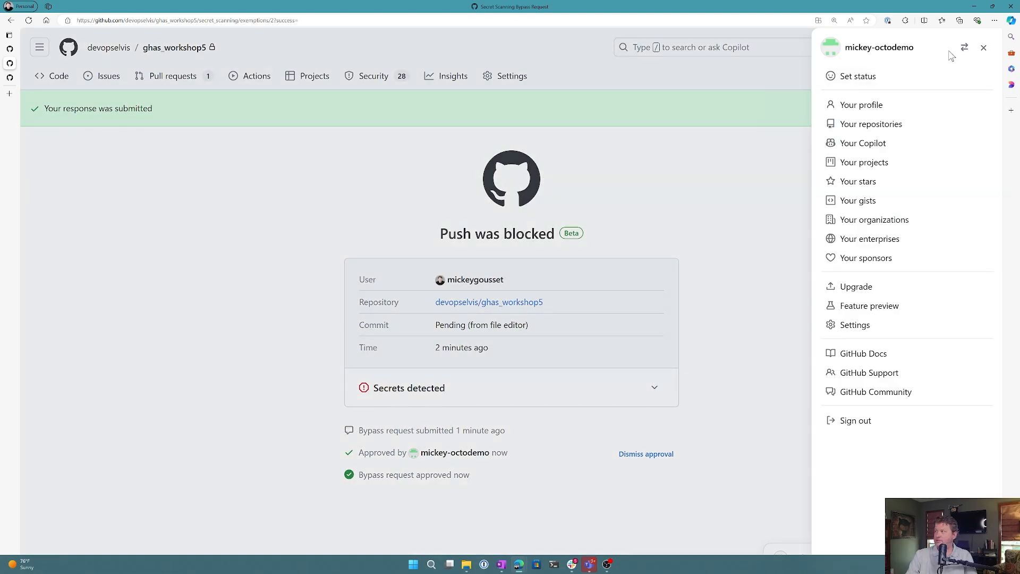
click(964, 48)
click(879, 108)
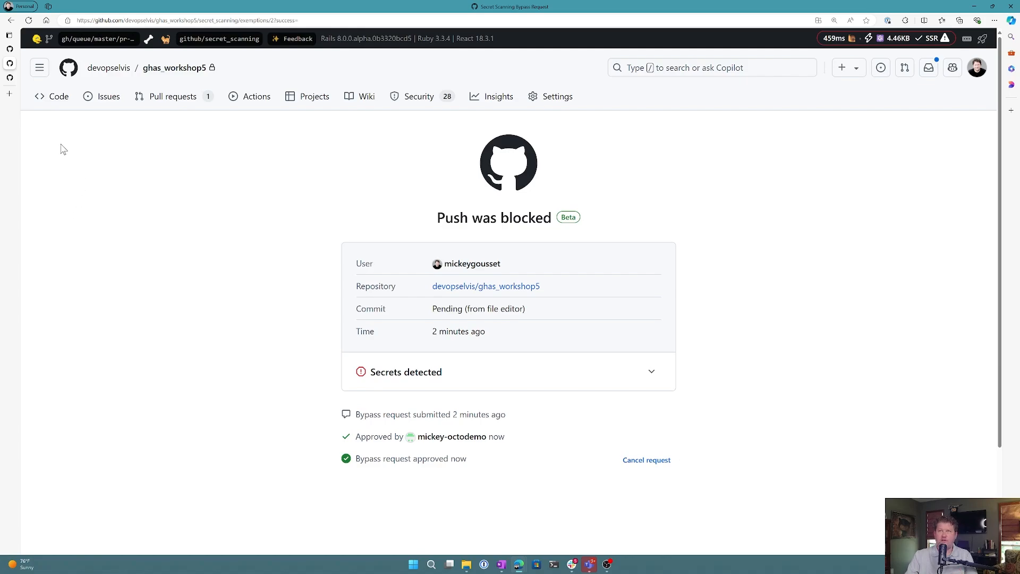
- Return to the babel.config.js edit, dismiss the blocked-push notice and commit the change directly to the main branch
click(13, 51)
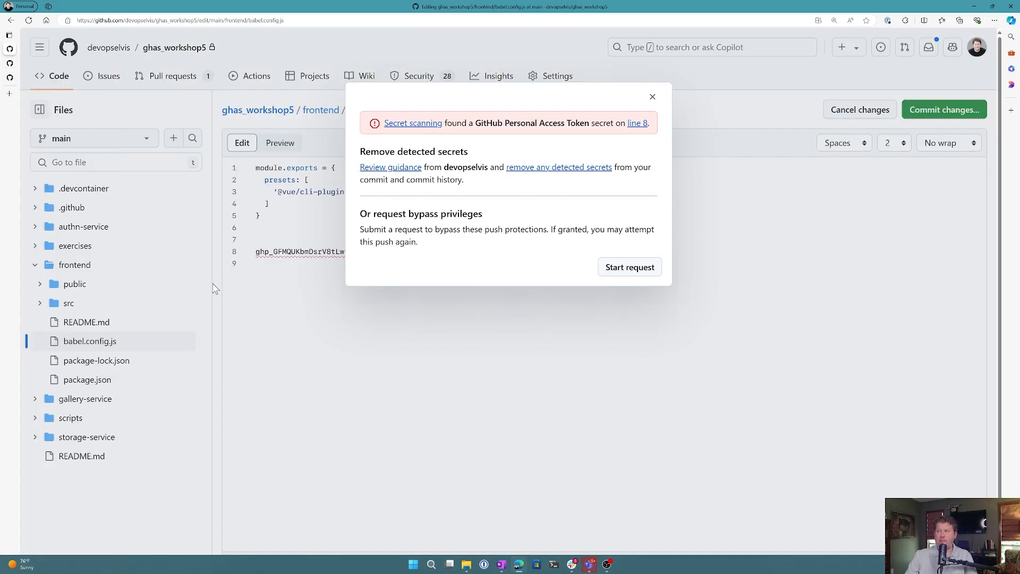
click(652, 97)
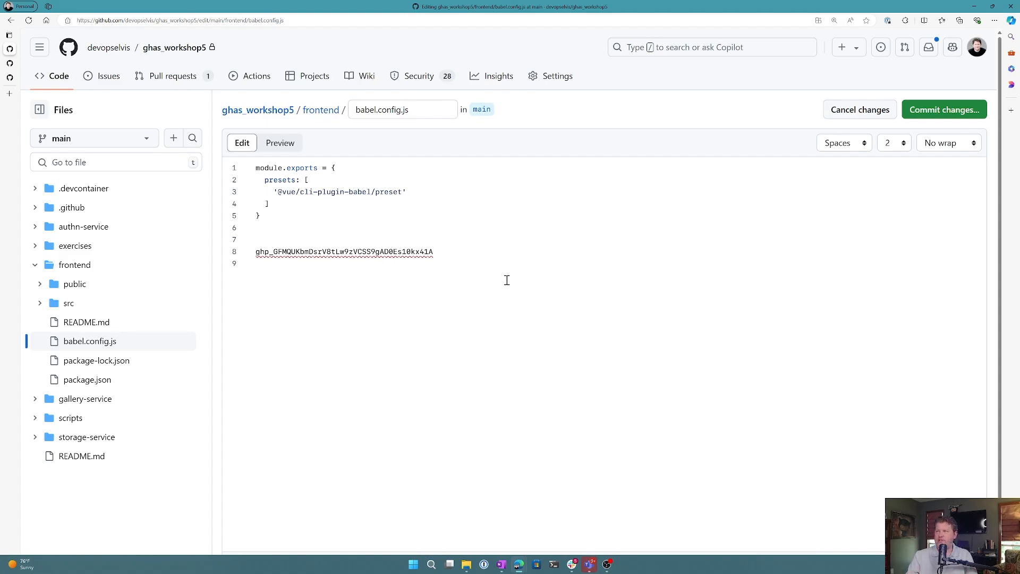
click(938, 109)
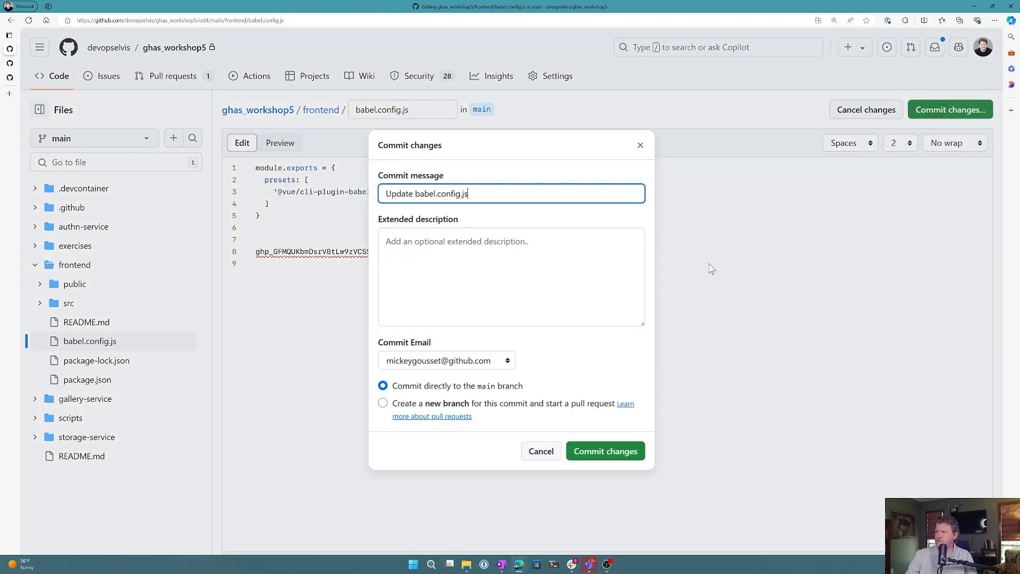
click(602, 453)
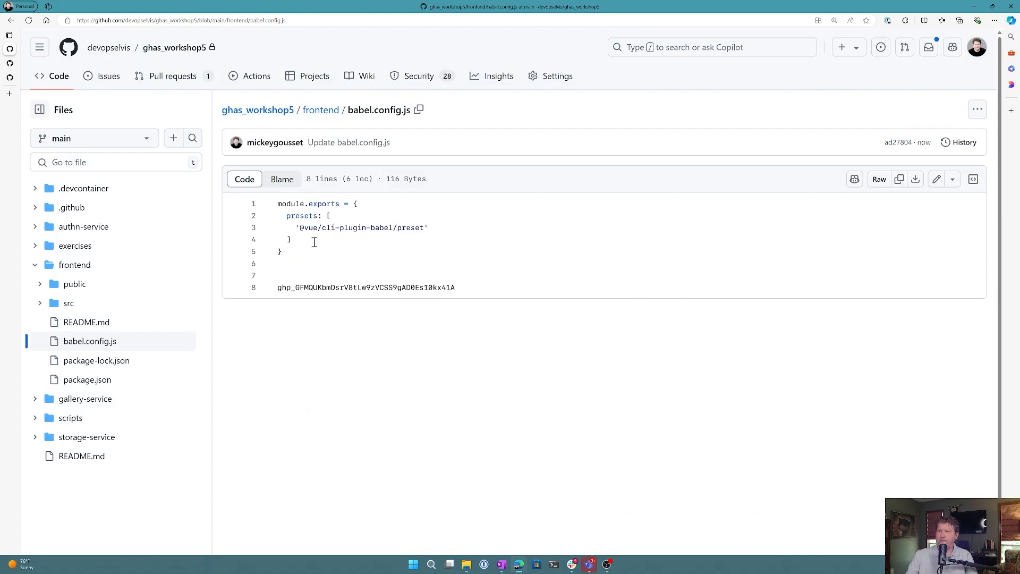
- Check the repository's push protection bypass requests, then return to the ghas_workshop5 code page
click(189, 77)
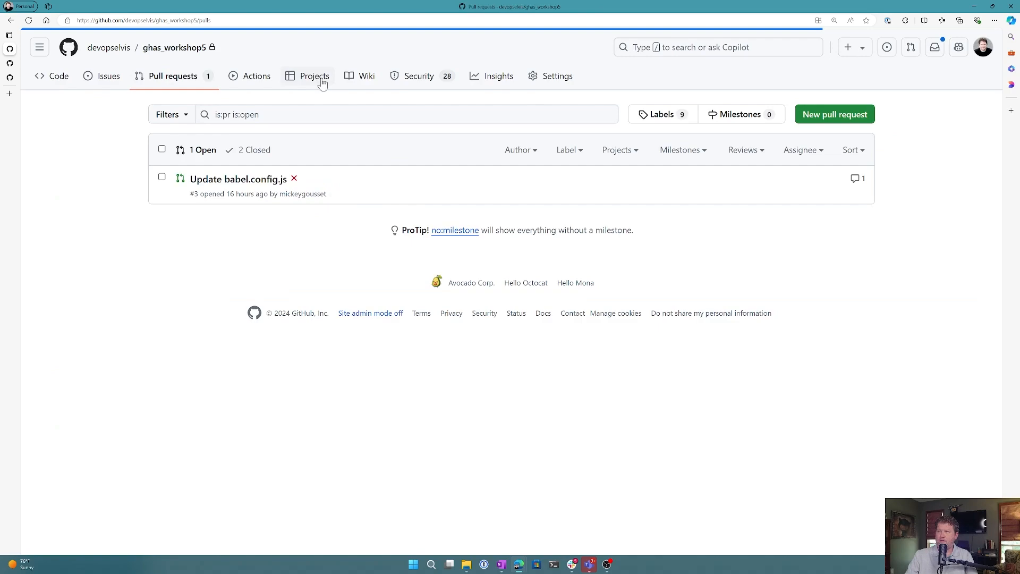
click(405, 81)
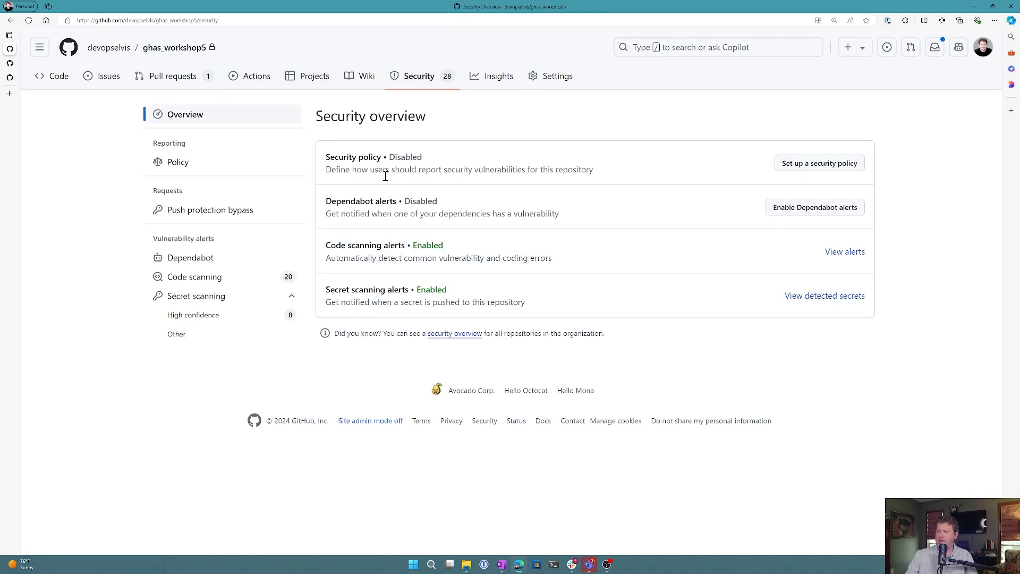
click(203, 214)
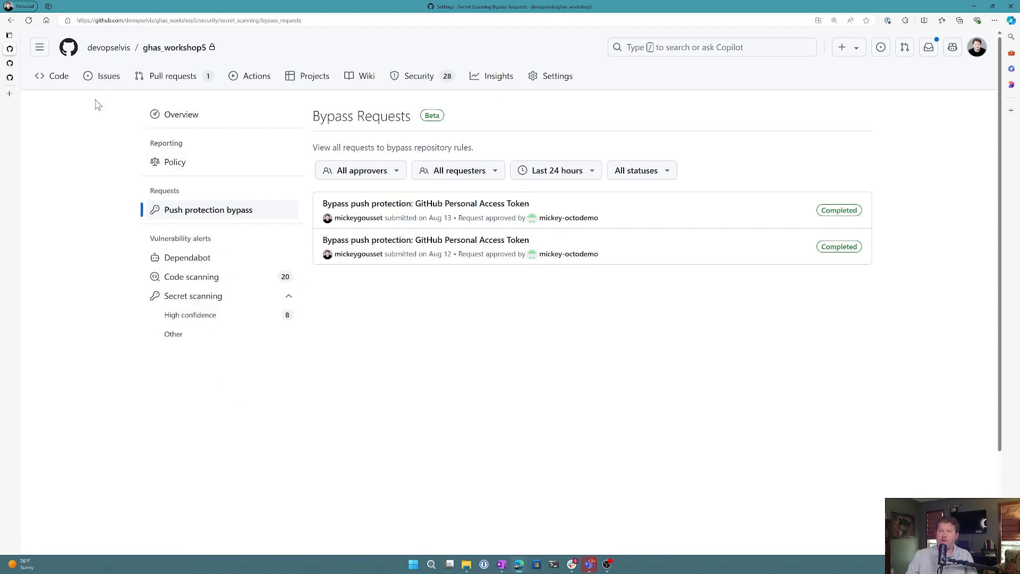
click(51, 79)
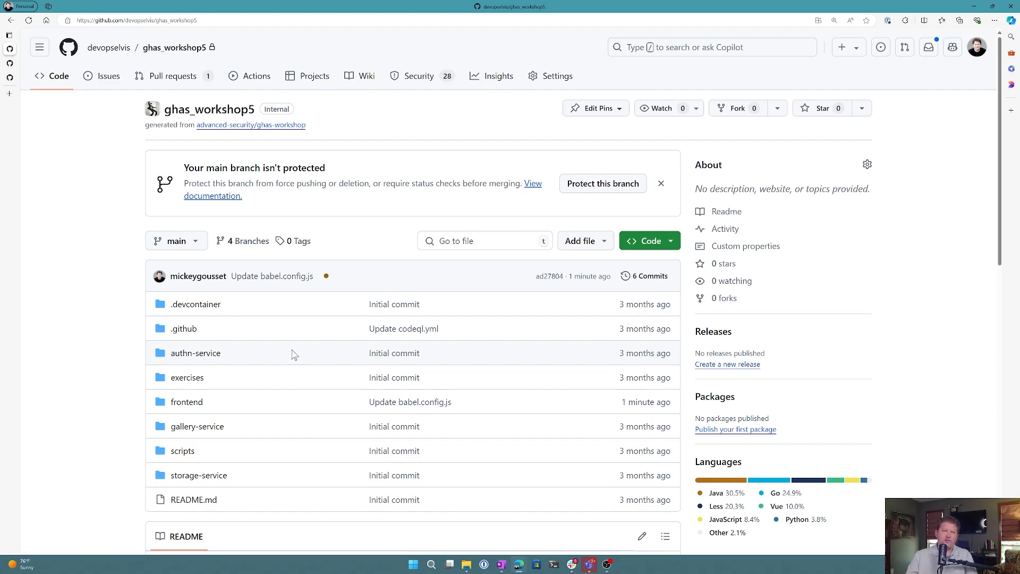
- Open the audit log from the devopselvis organization's settings and review the recent secret scanning and bypass events
key(alt+Left)
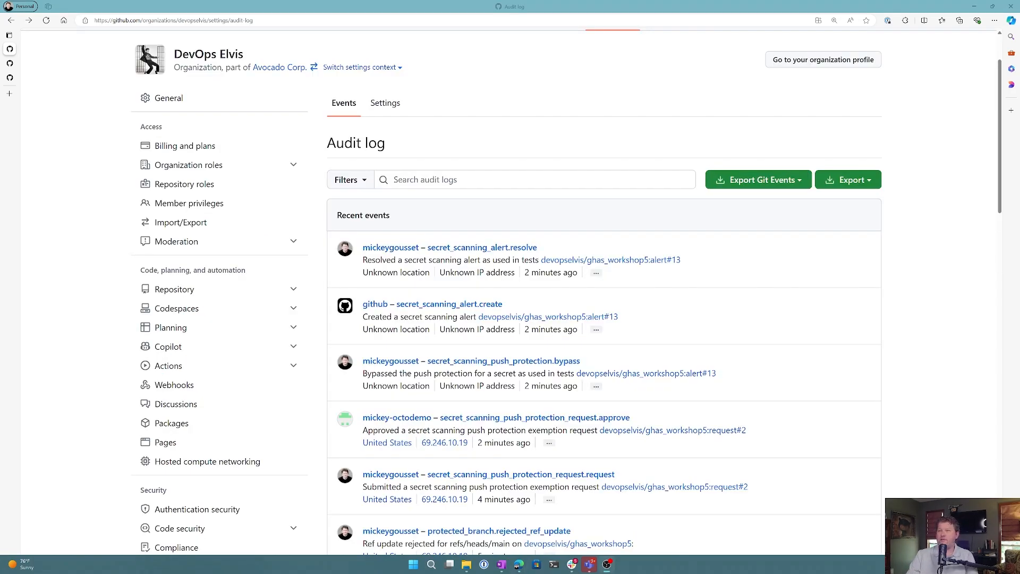
scroll(107, 243, up, 2)
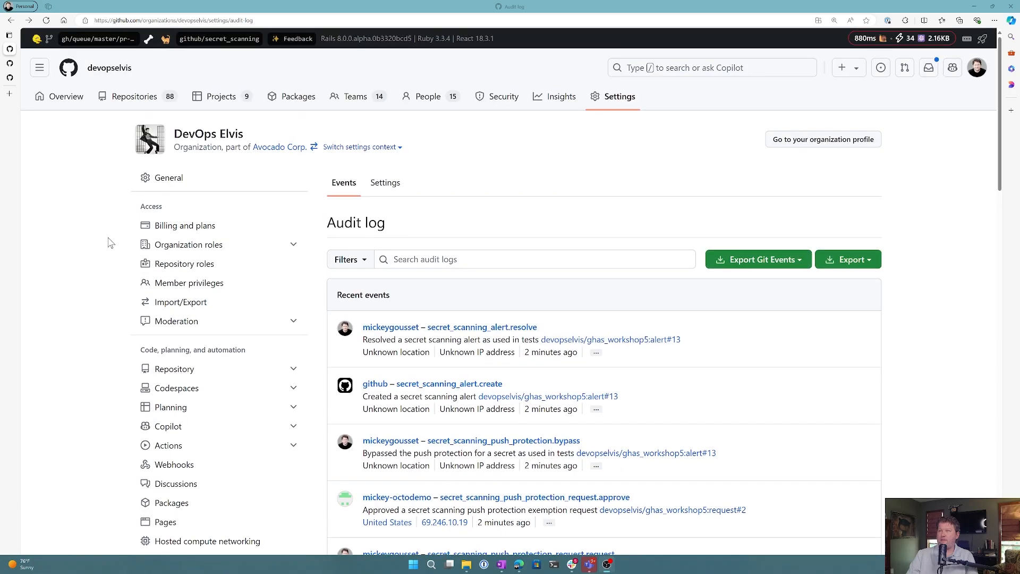
click(98, 76)
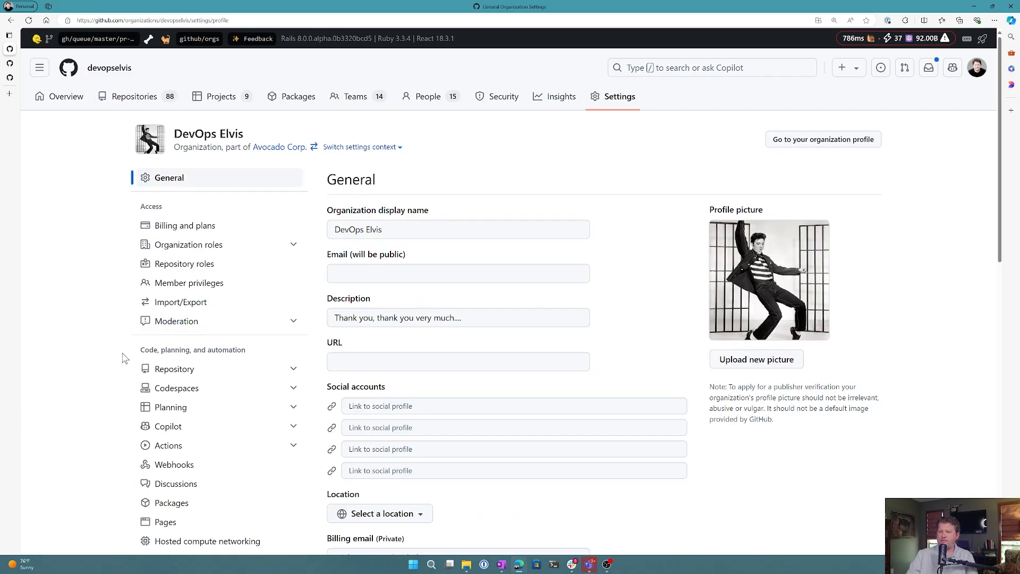
scroll(127, 366, down, 7)
scroll(127, 366, down, 3)
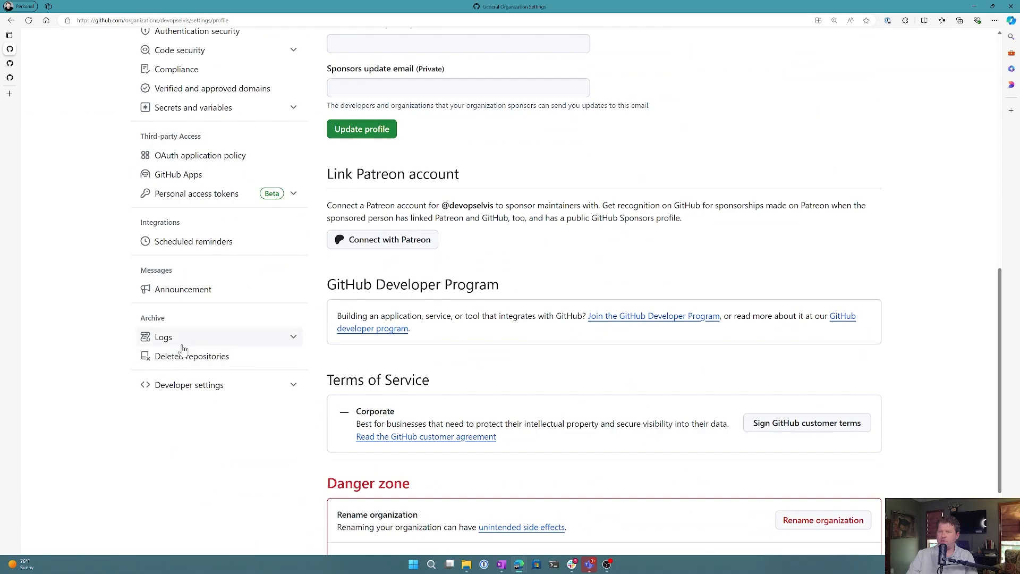
click(163, 338)
click(169, 376)
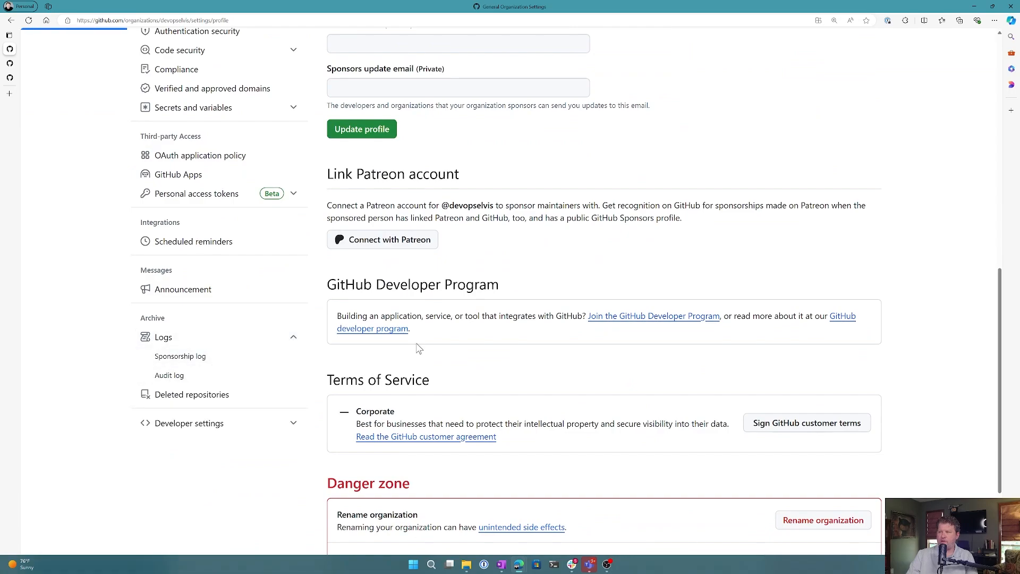
scroll(558, 372, down, 2)
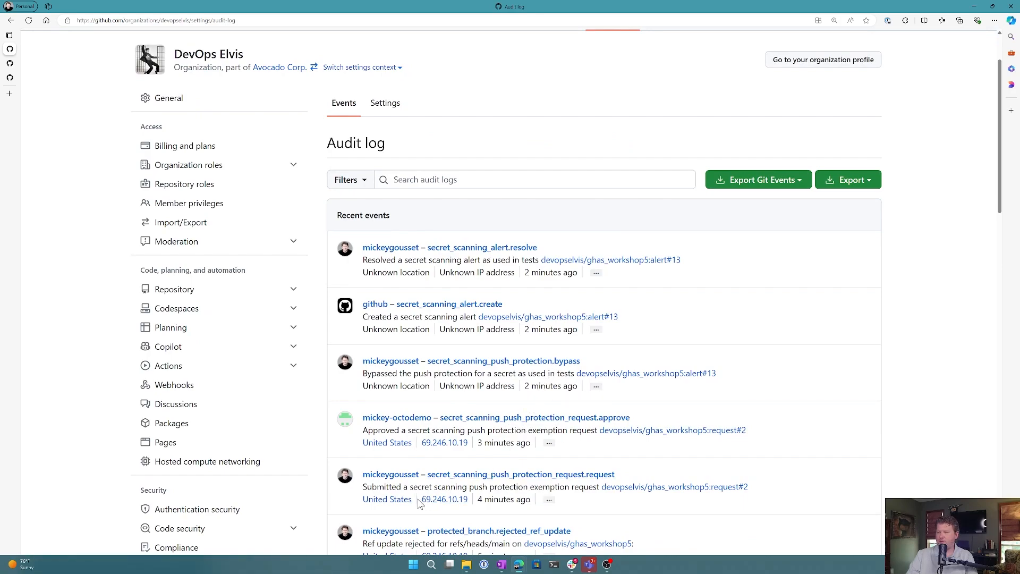
scroll(420, 506, down, 1)
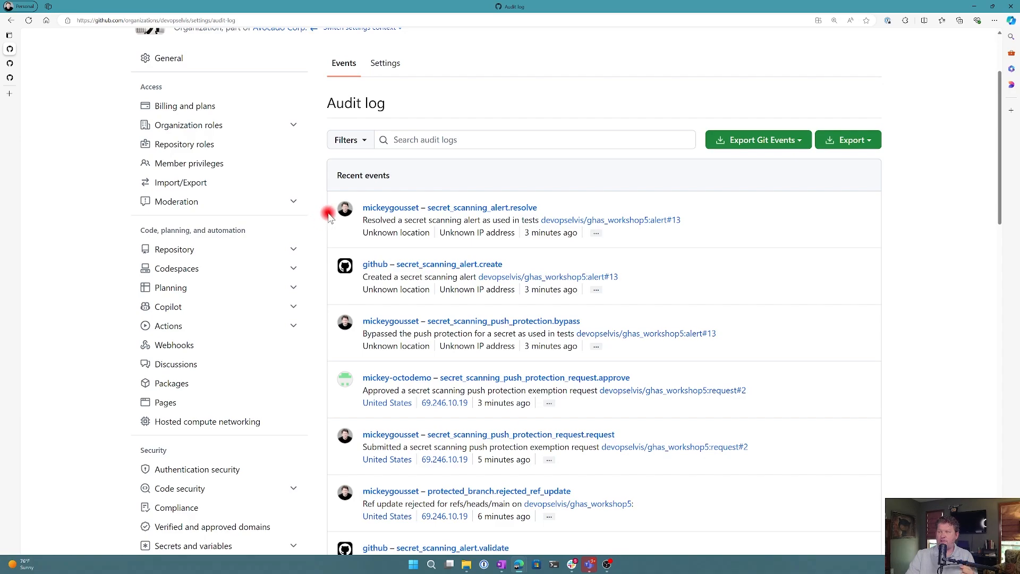
- Open secret scanning alert #13 from its creation event and examine its status, detected token, file location and bypass timeline
click(550, 280)
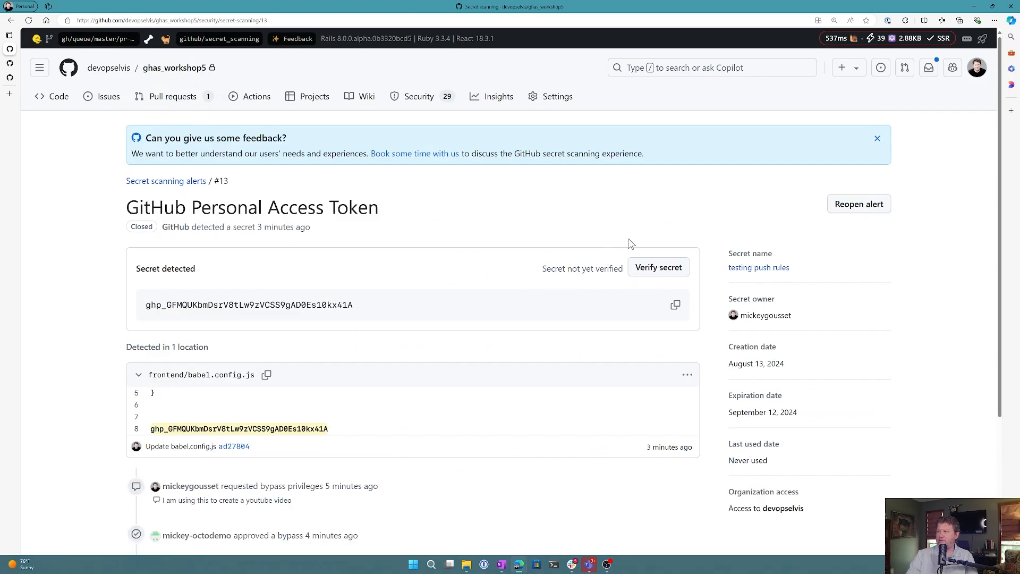
double_click(141, 227)
click(118, 308)
drag(147, 309, 369, 326)
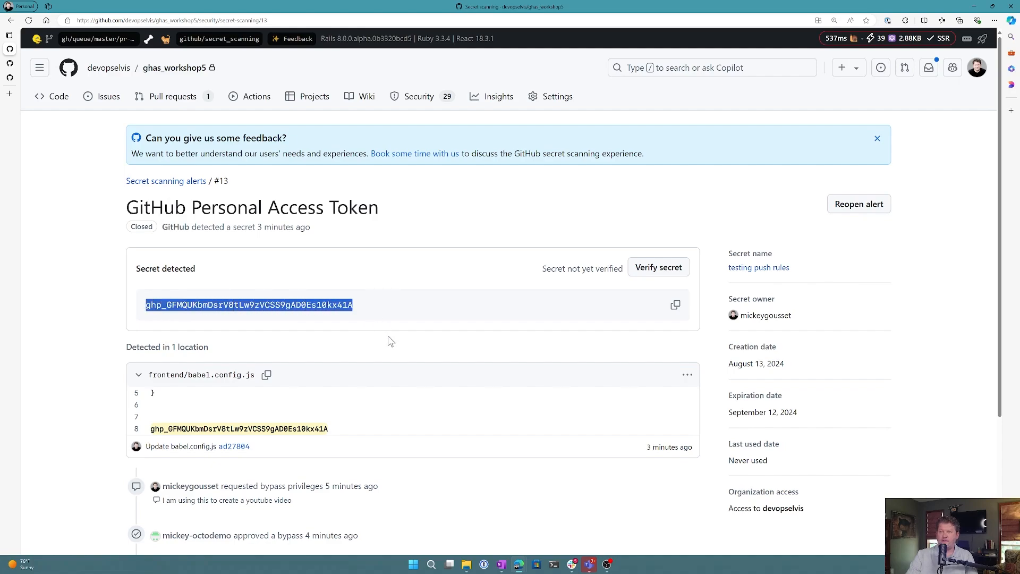
scroll(345, 378, down, 3)
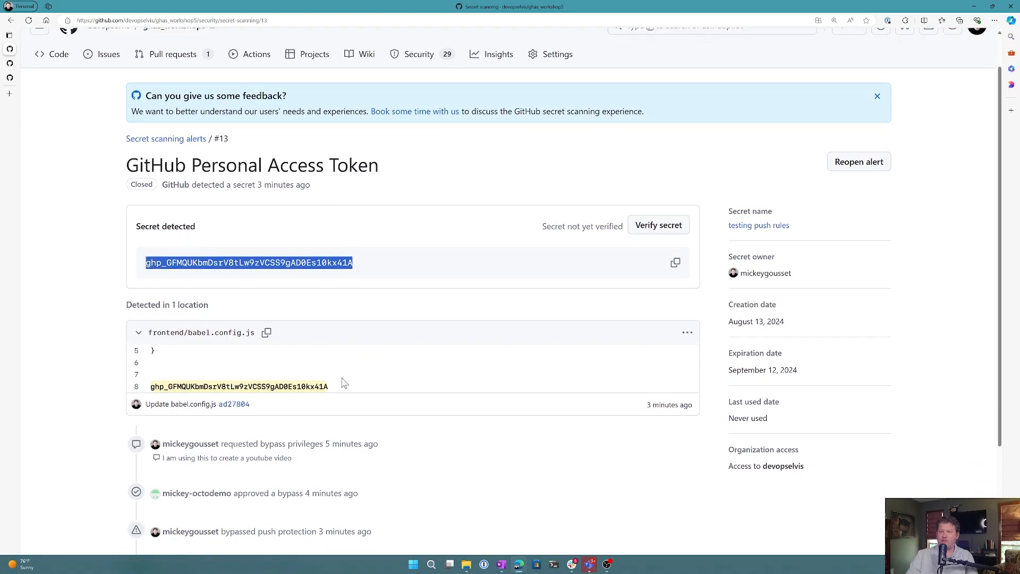
scroll(318, 425, down, 1)
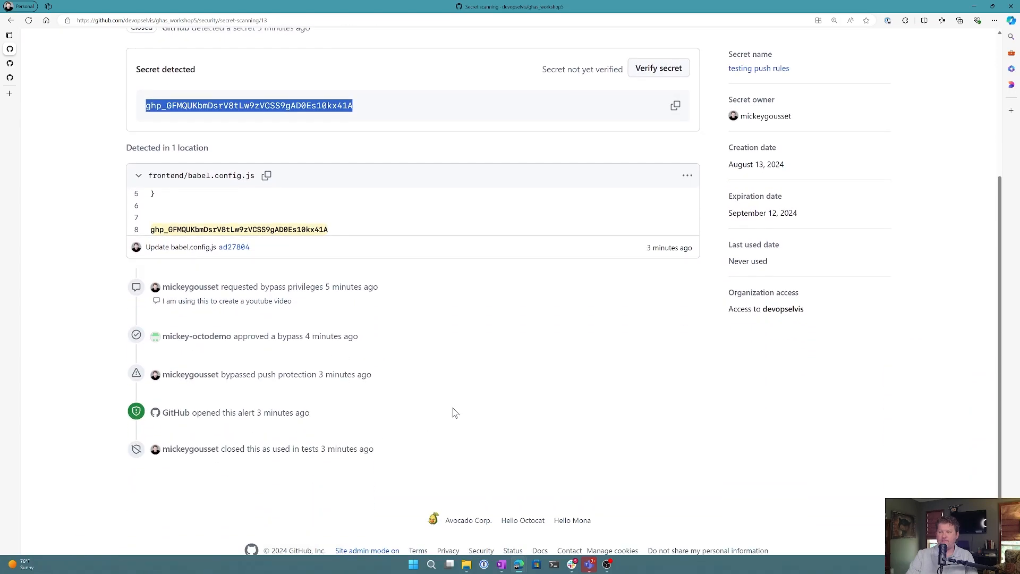
scroll(462, 407, up, 4)
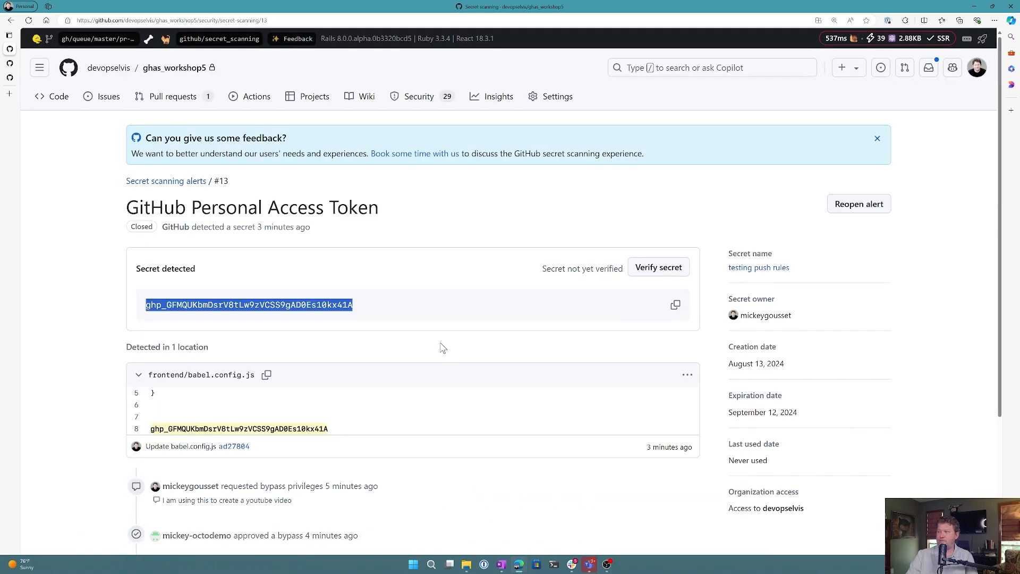